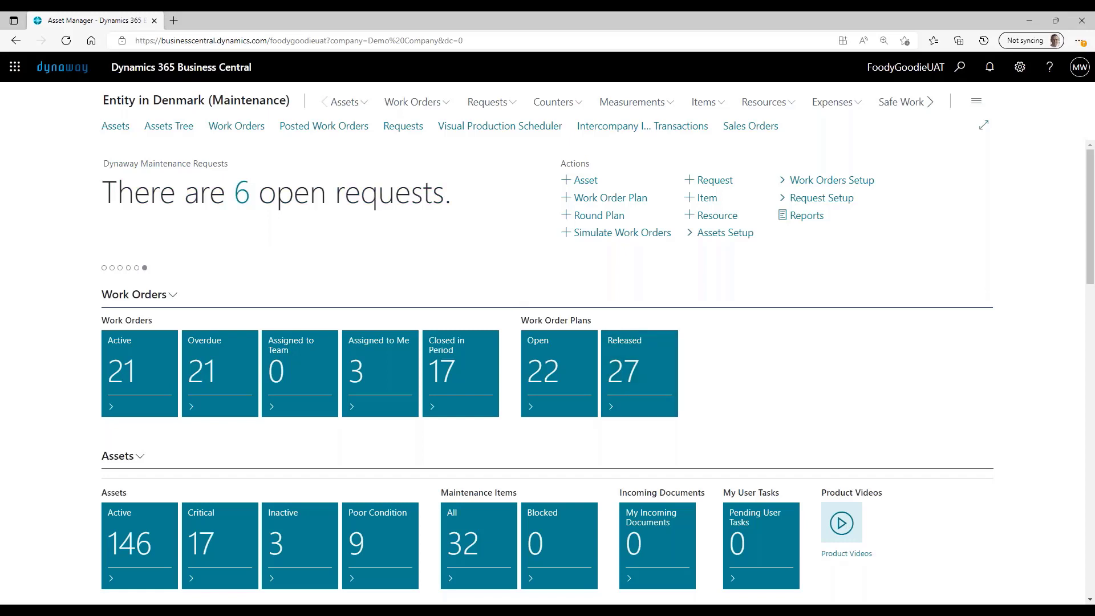
# - Open the asset card of A000002, Ultraviolet Lamp at H1, from the assets list
pyautogui.click(118, 126)
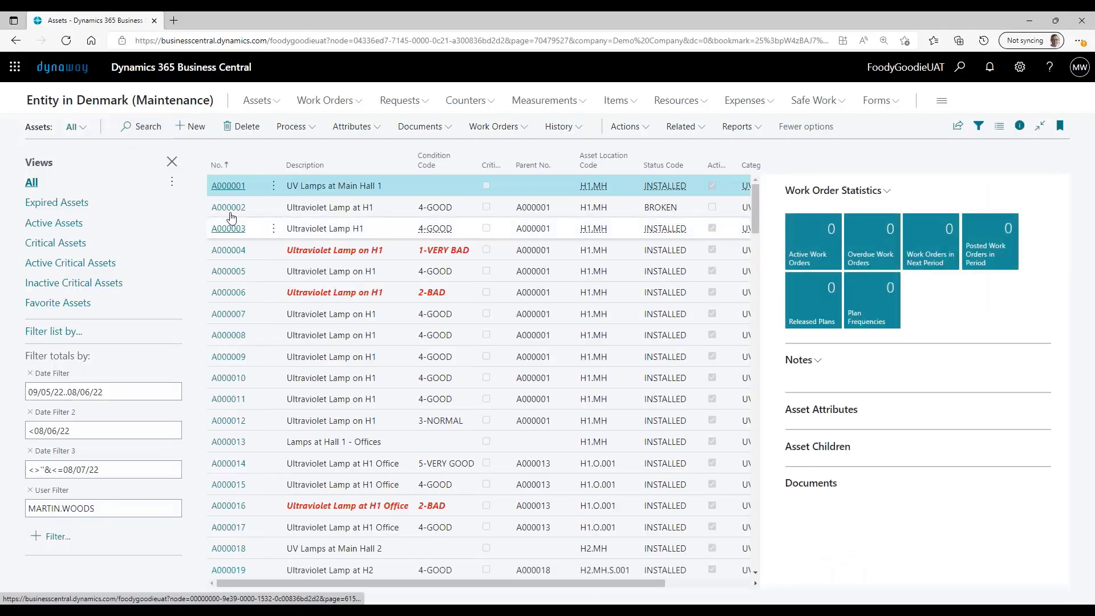
pyautogui.click(230, 209)
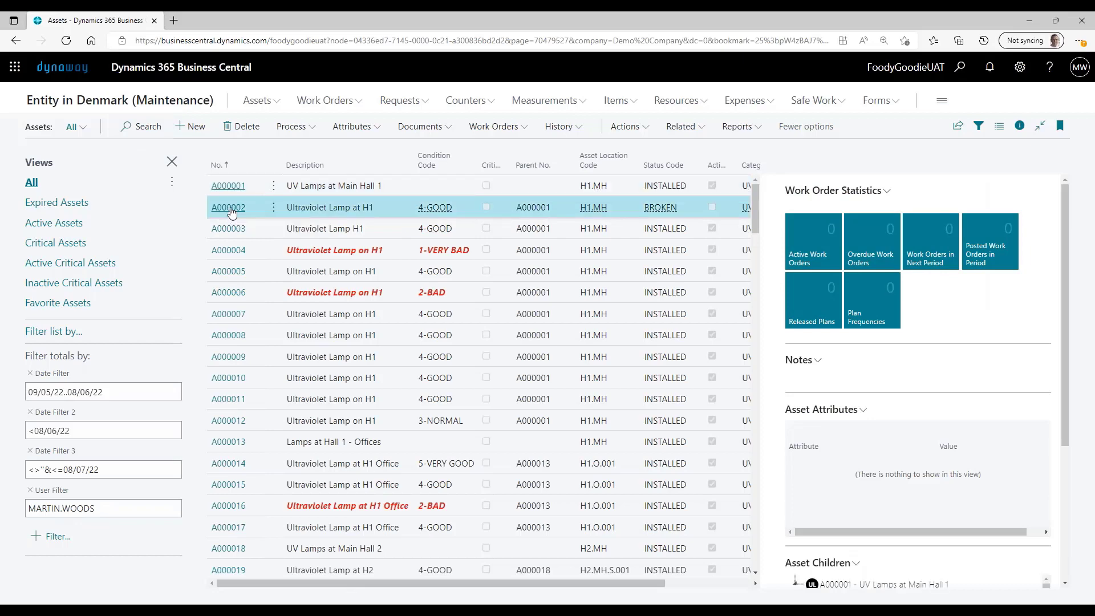
pyautogui.click(231, 213)
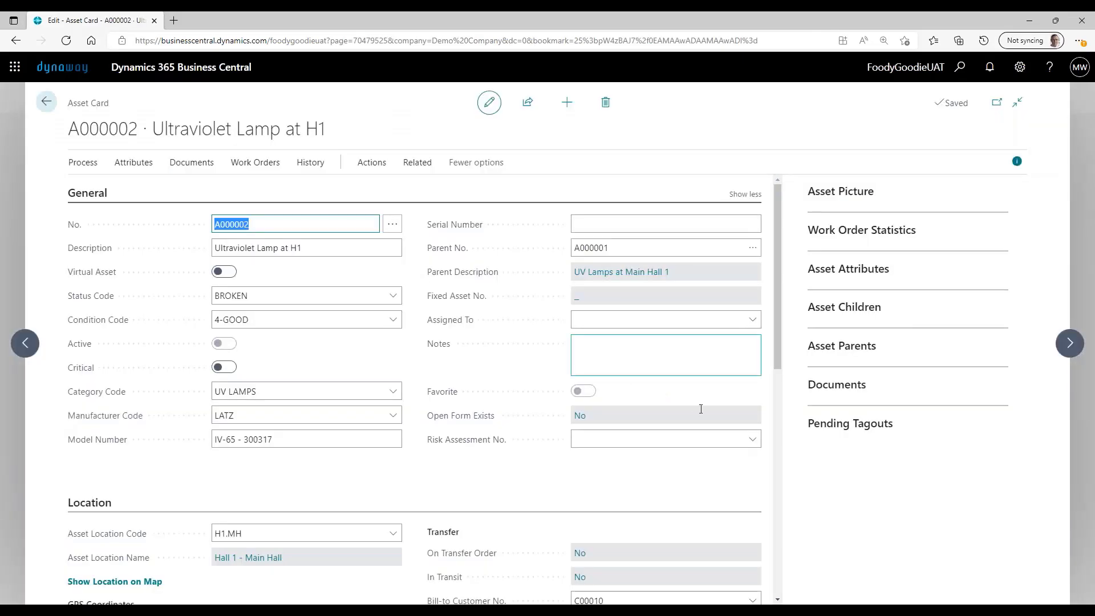
# - Check the bill-to customer assigned in the asset's Location section and its lookup list, and return to the assets list
pyautogui.scroll(-2, 702, 417)
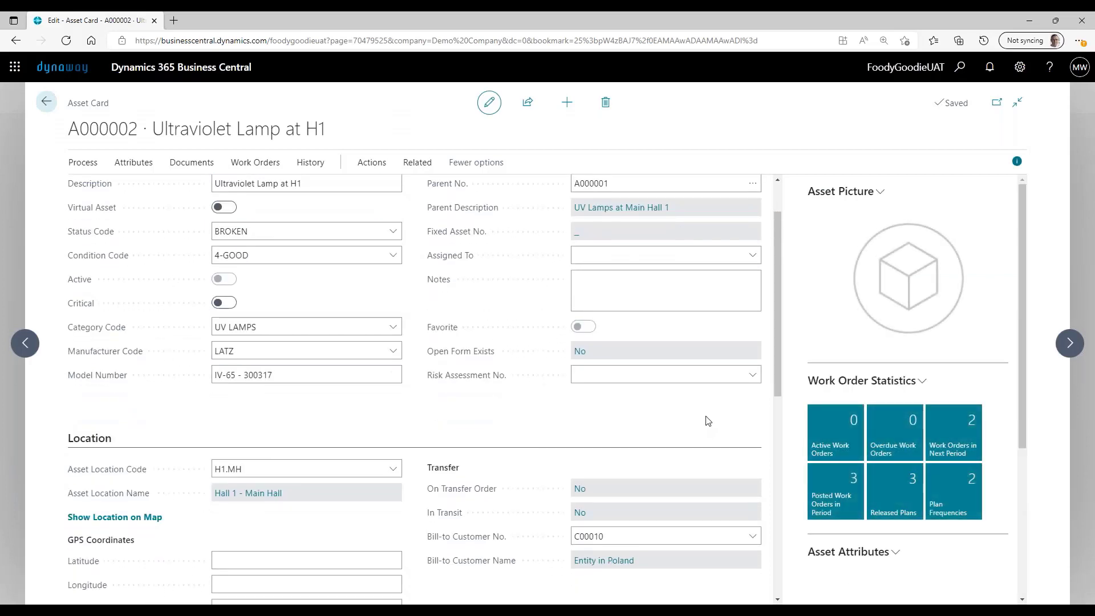
pyautogui.scroll(-3, 708, 420)
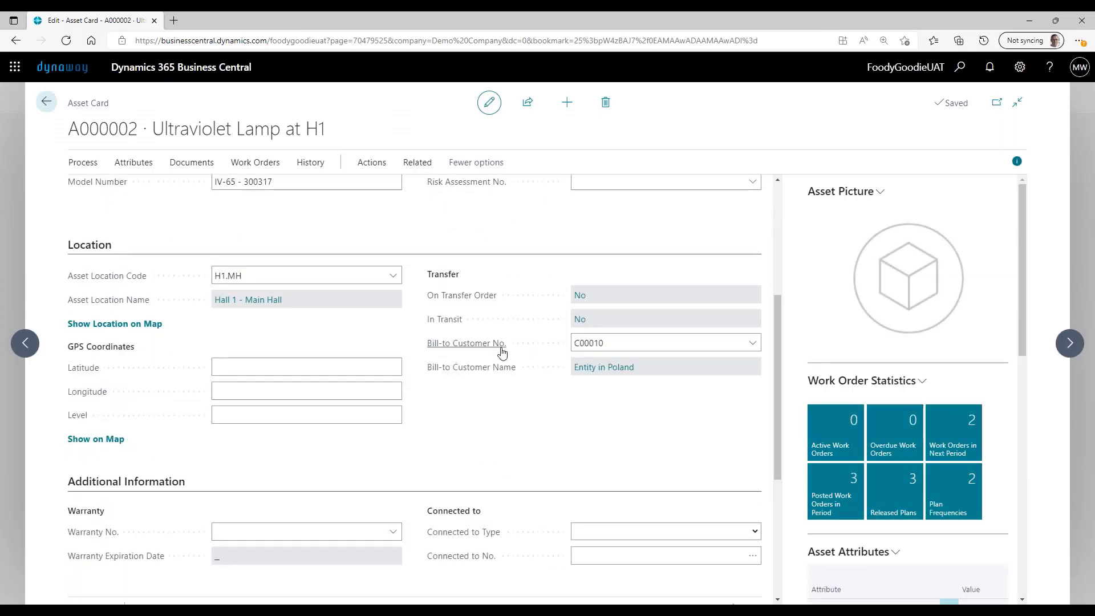
pyautogui.moveTo(500, 352)
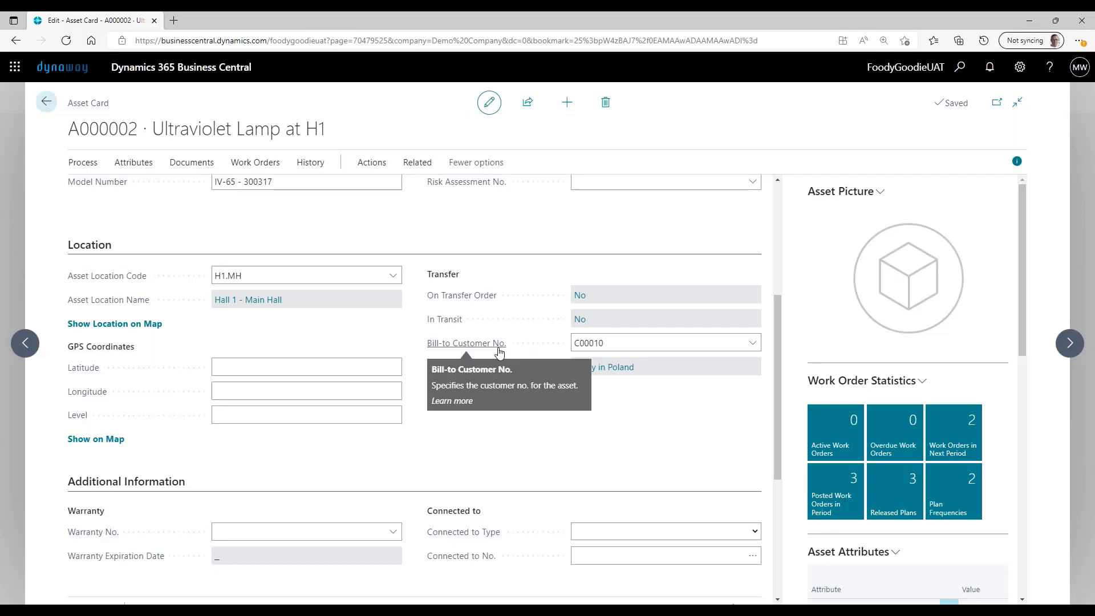
pyautogui.click(635, 343)
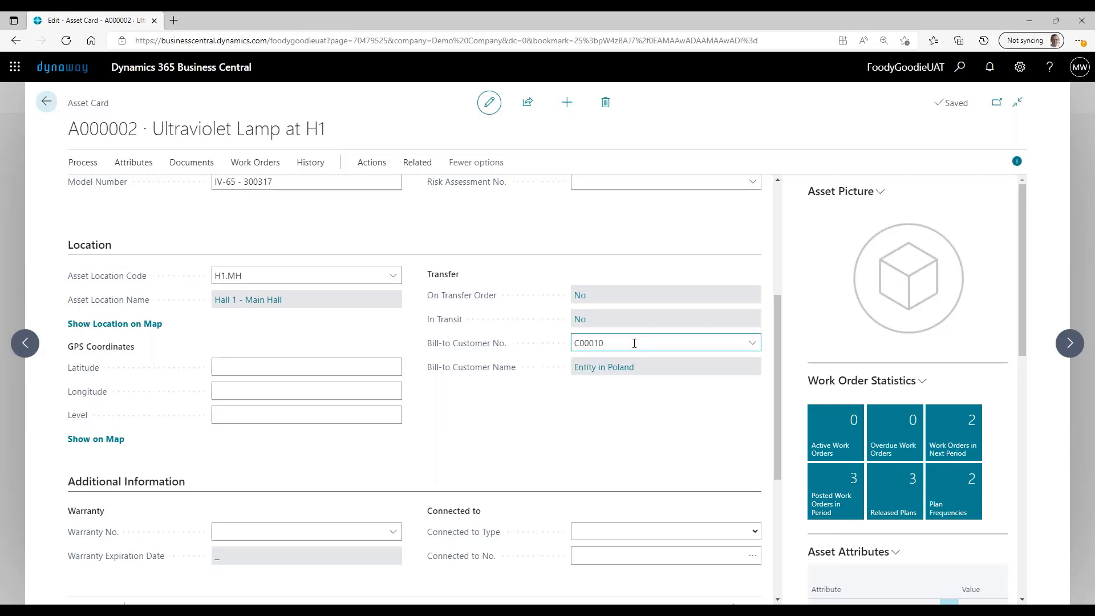
pyautogui.click(753, 344)
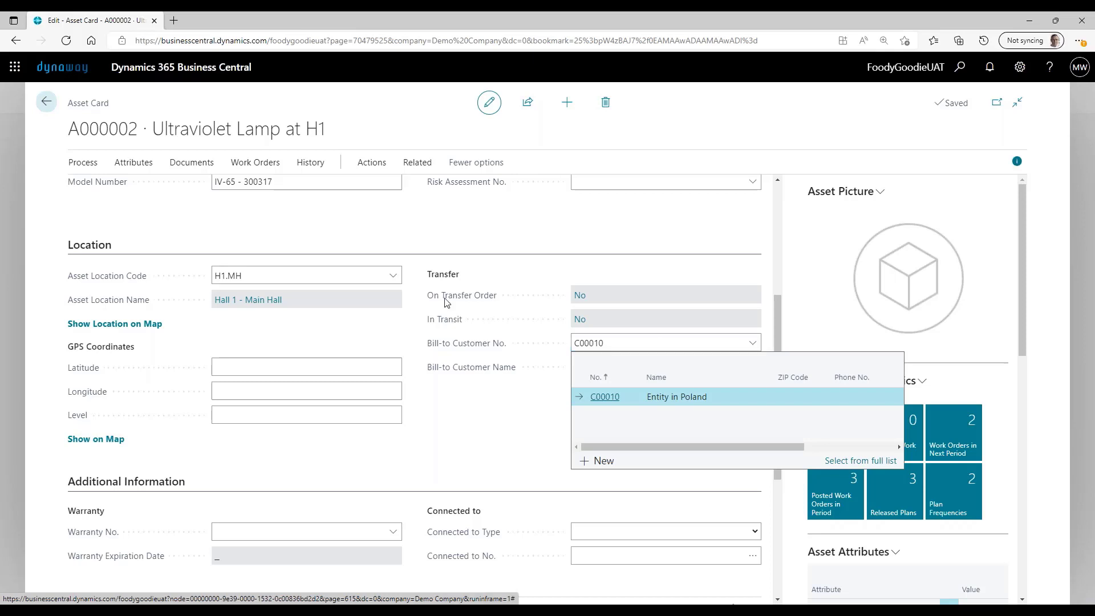
pyautogui.click(47, 105)
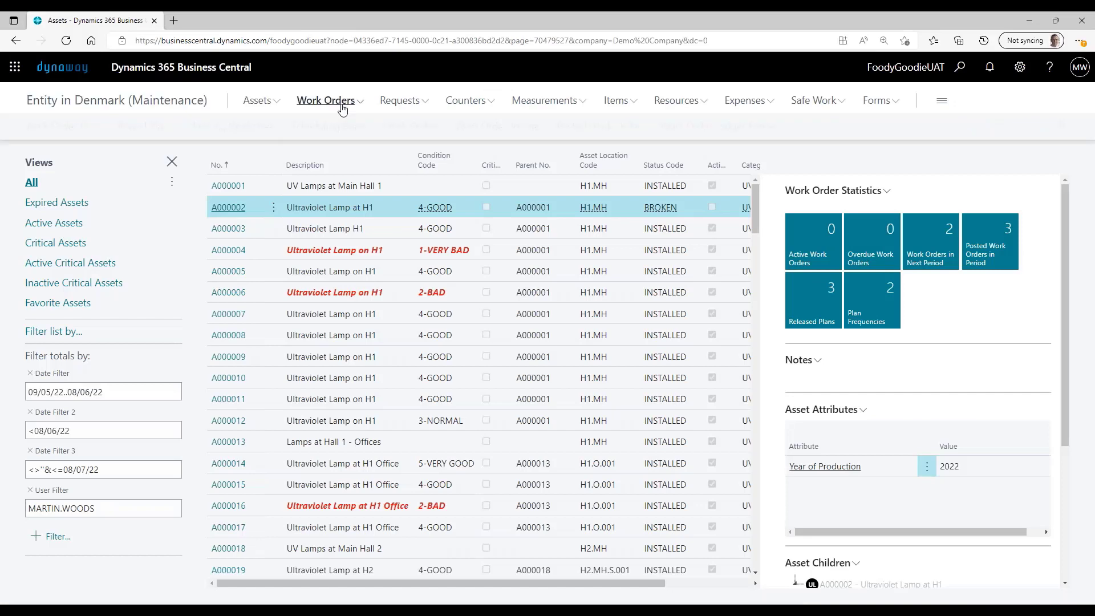
# - Open work order plan WOP.000001 and examine its resources, items and Billable setting, closing the plan when done
pyautogui.click(326, 100)
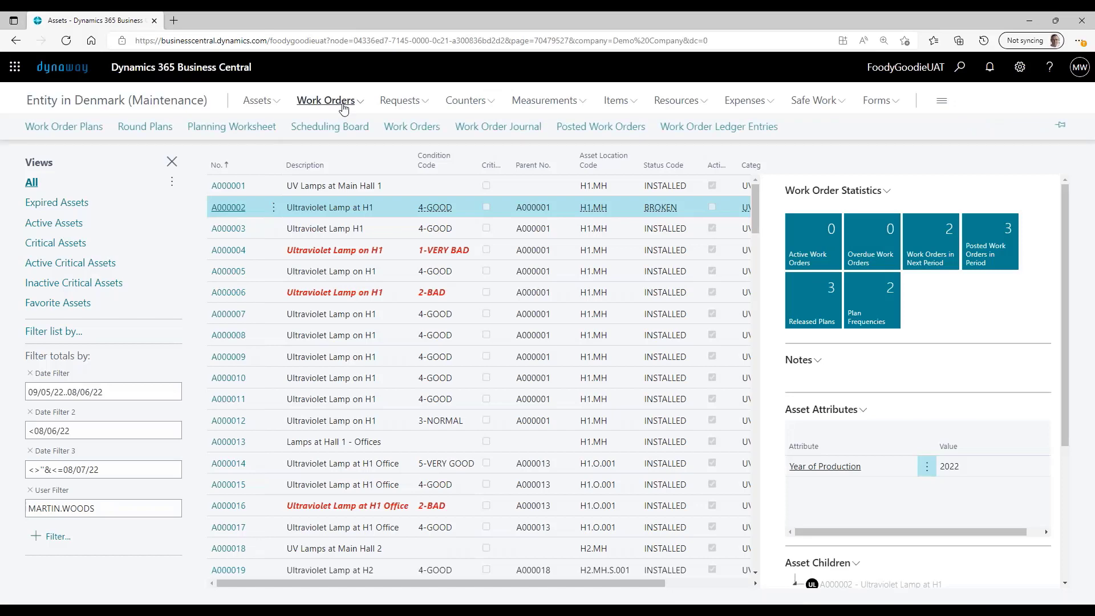
pyautogui.click(76, 131)
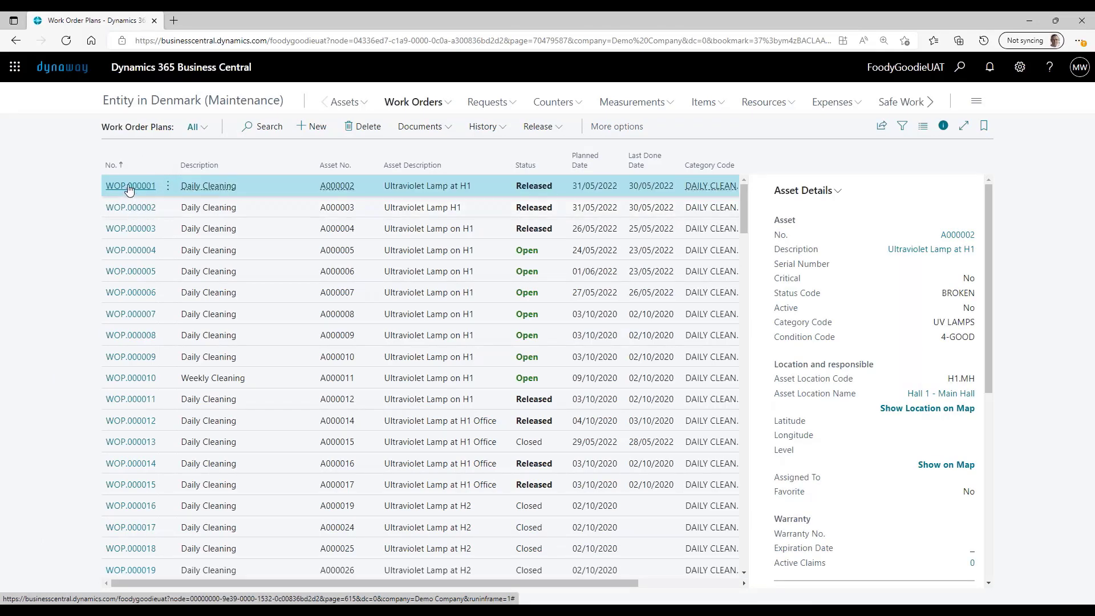
pyautogui.click(129, 189)
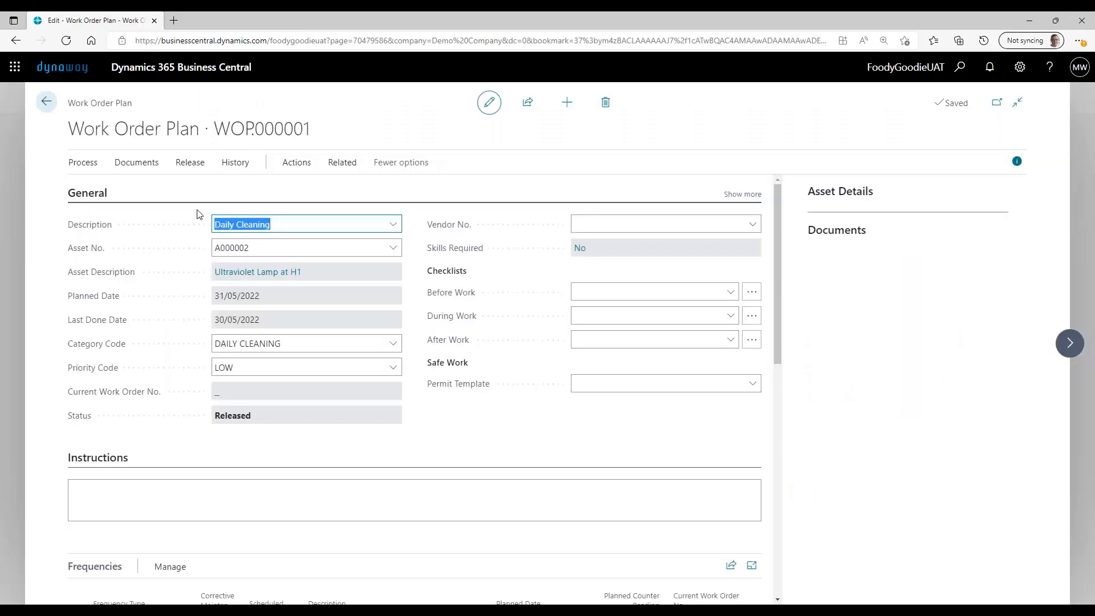
pyautogui.scroll(-5, 480, 372)
pyautogui.scroll(-5, 480, 373)
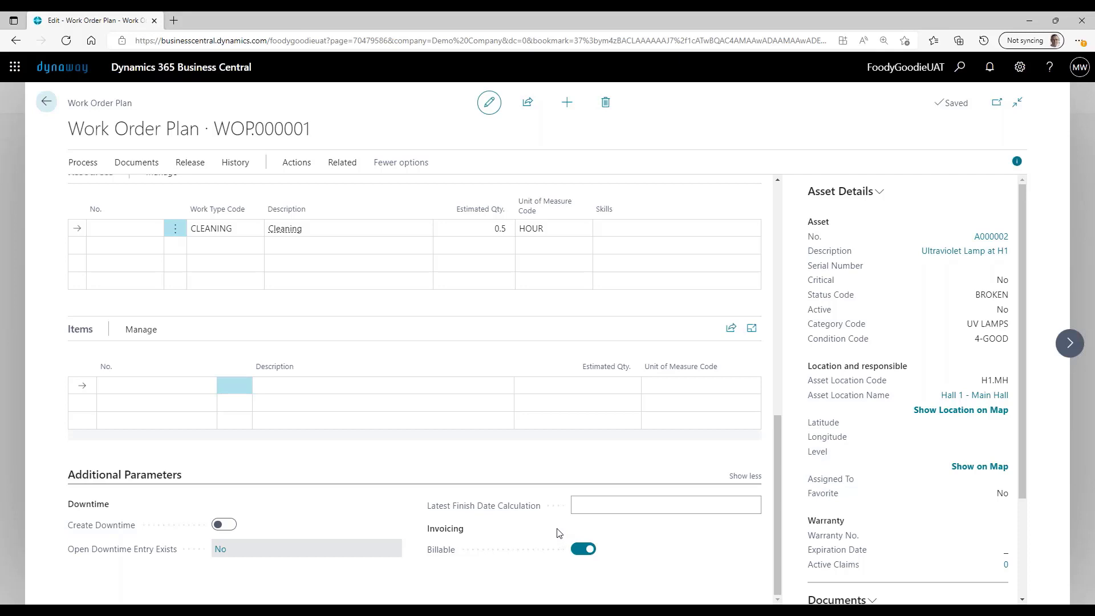
pyautogui.scroll(15, 557, 533)
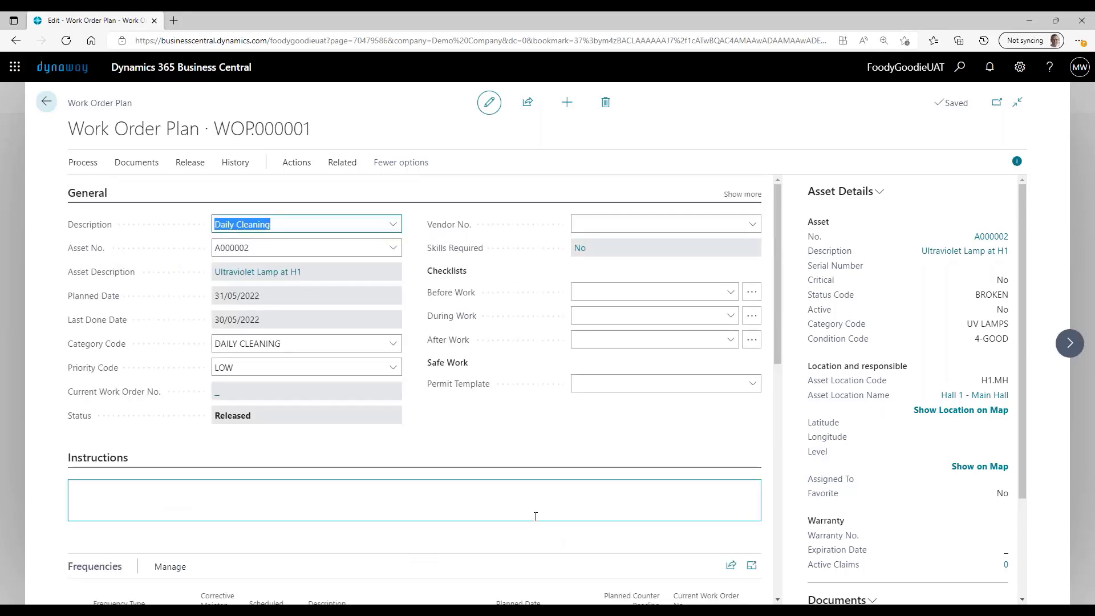
pyautogui.click(46, 101)
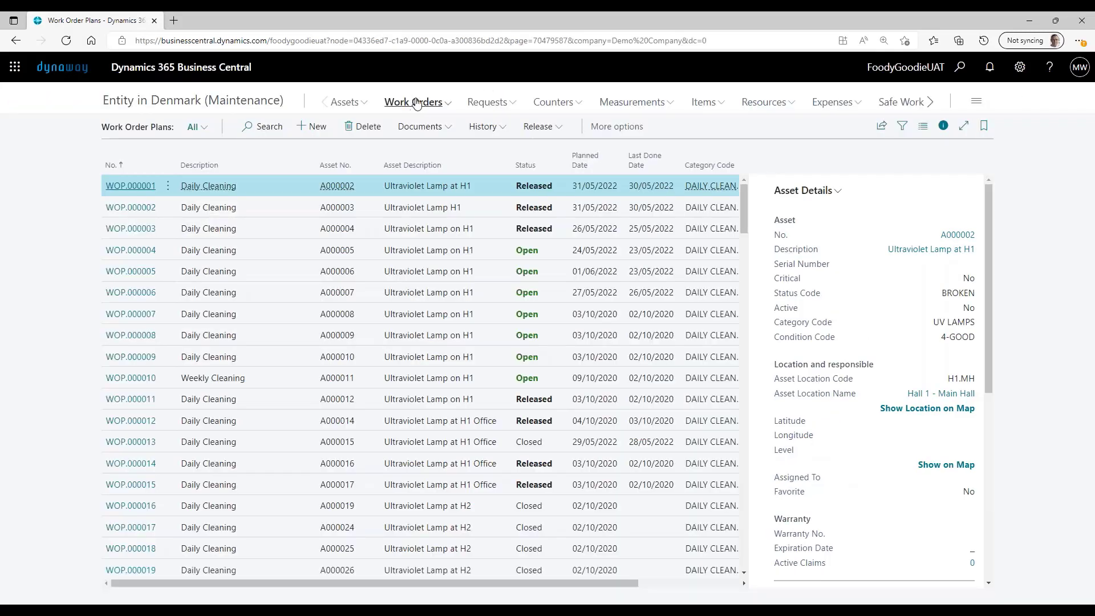
# - Calculate the work orders in the DEFAULT planning worksheet without setting any filters
pyautogui.click(417, 103)
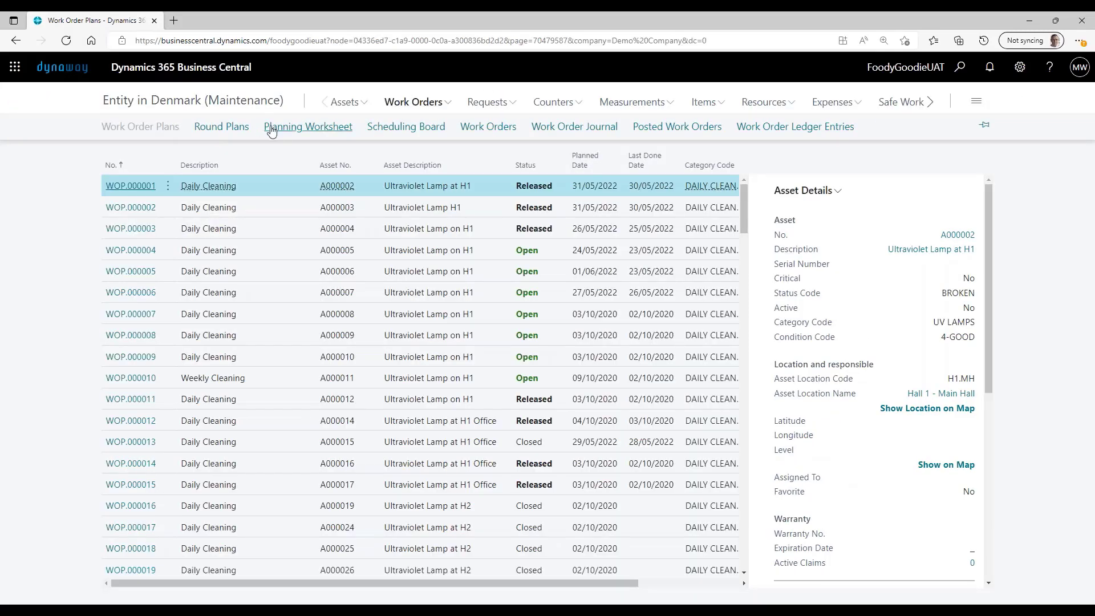
pyautogui.click(271, 128)
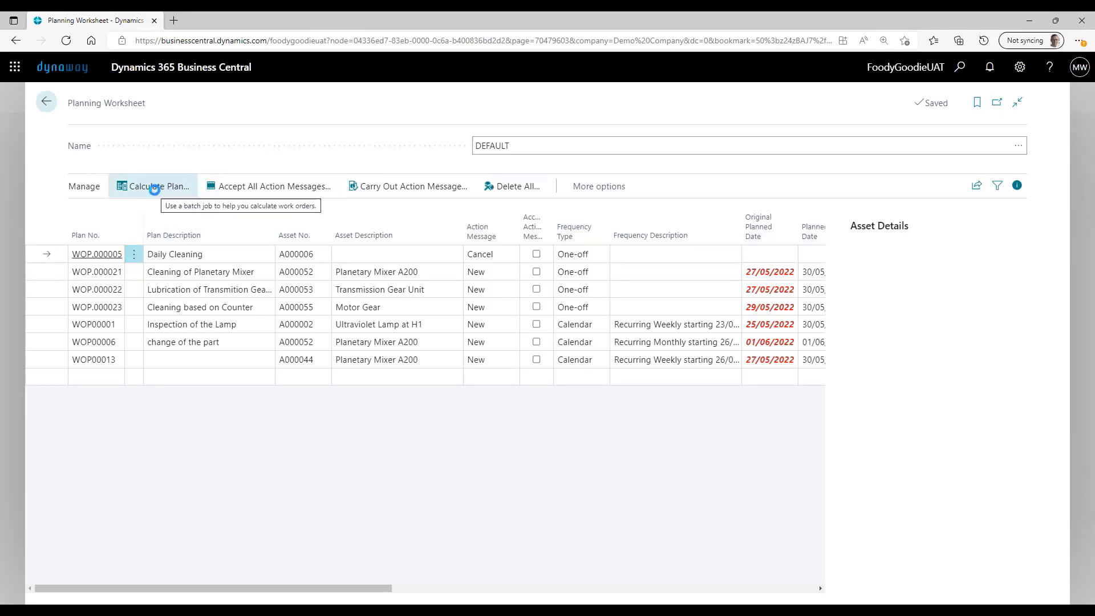
pyautogui.click(154, 188)
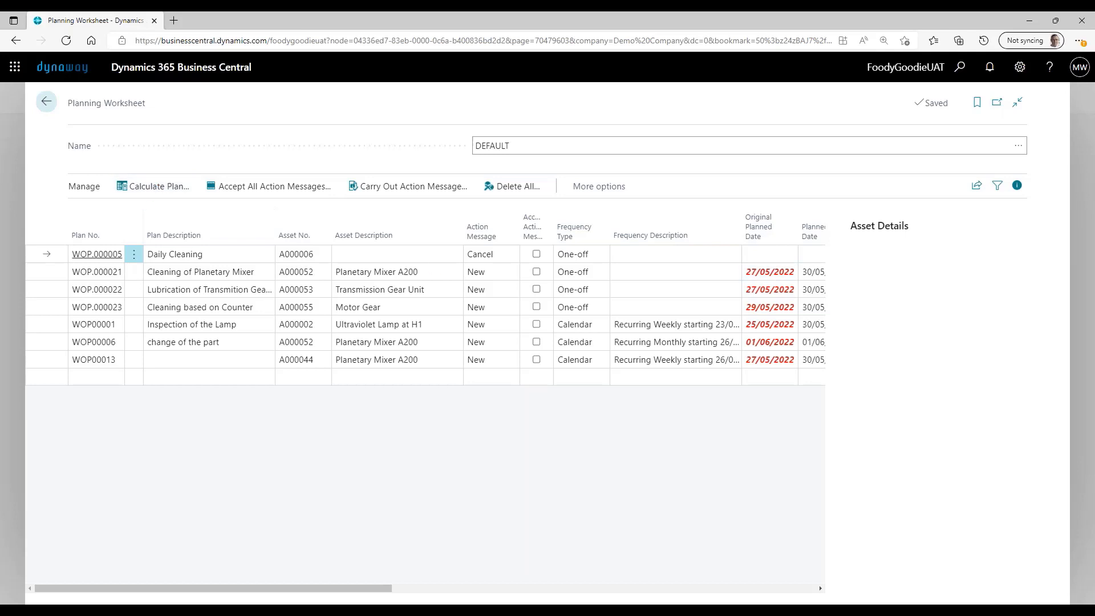
pyautogui.click(579, 307)
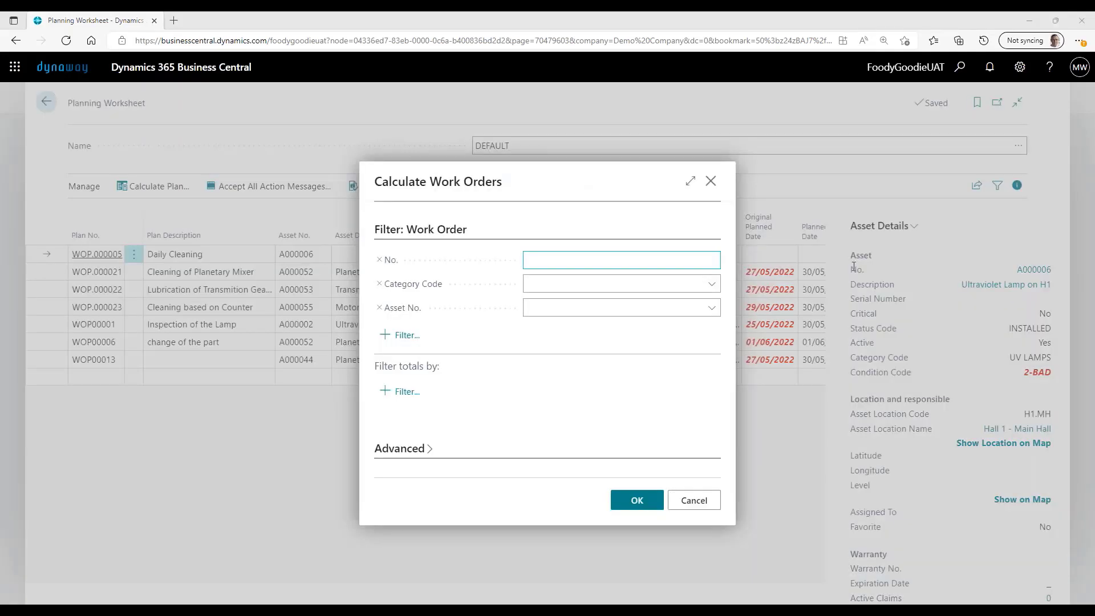
pyautogui.click(636, 500)
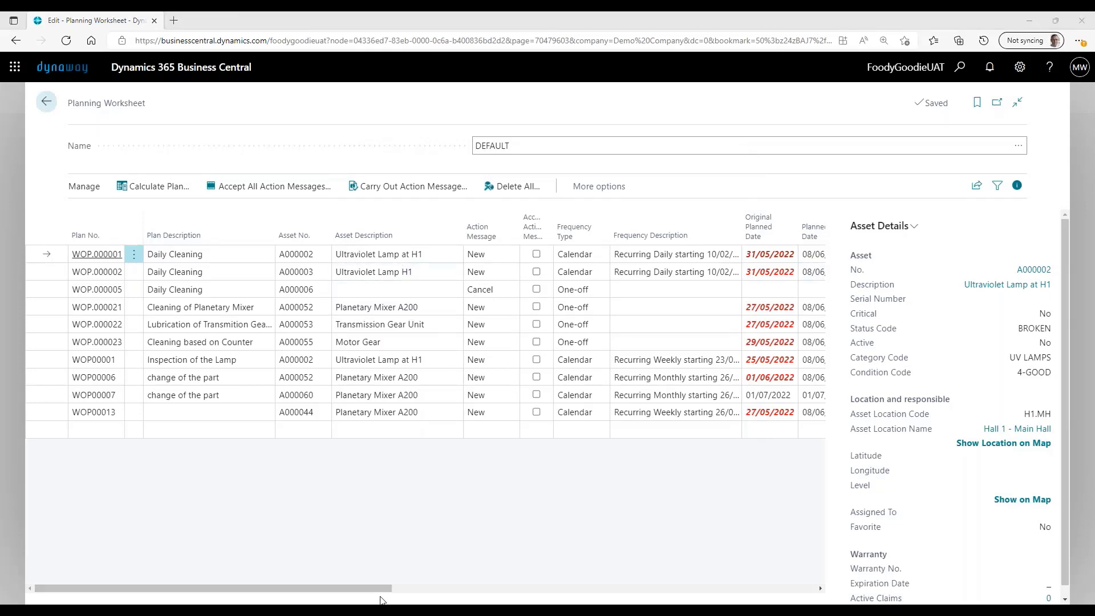
# - Check the billable flag and bill-to customer columns of the calculated planning worksheet lines
pyautogui.moveTo(383, 591); pyautogui.dragTo(812, 571)
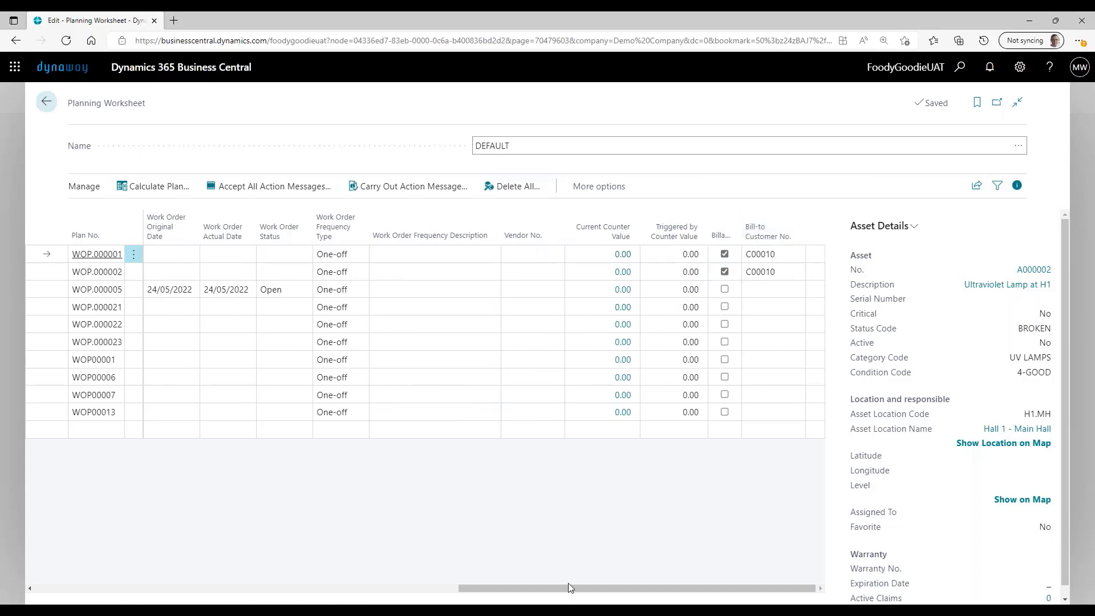
pyautogui.moveTo(568, 584); pyautogui.dragTo(227, 577)
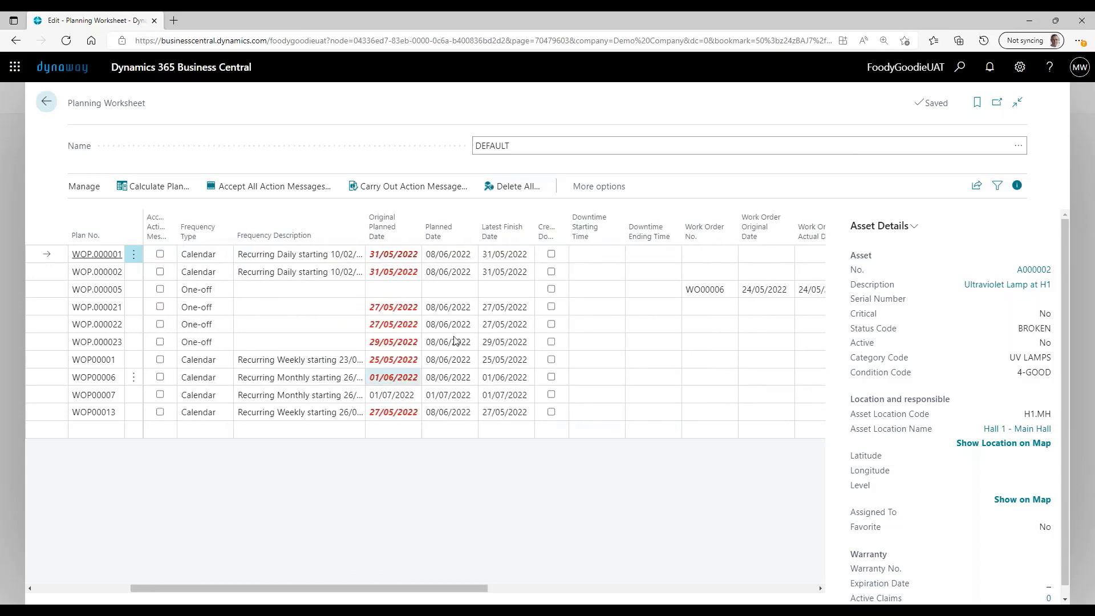
pyautogui.click(551, 254)
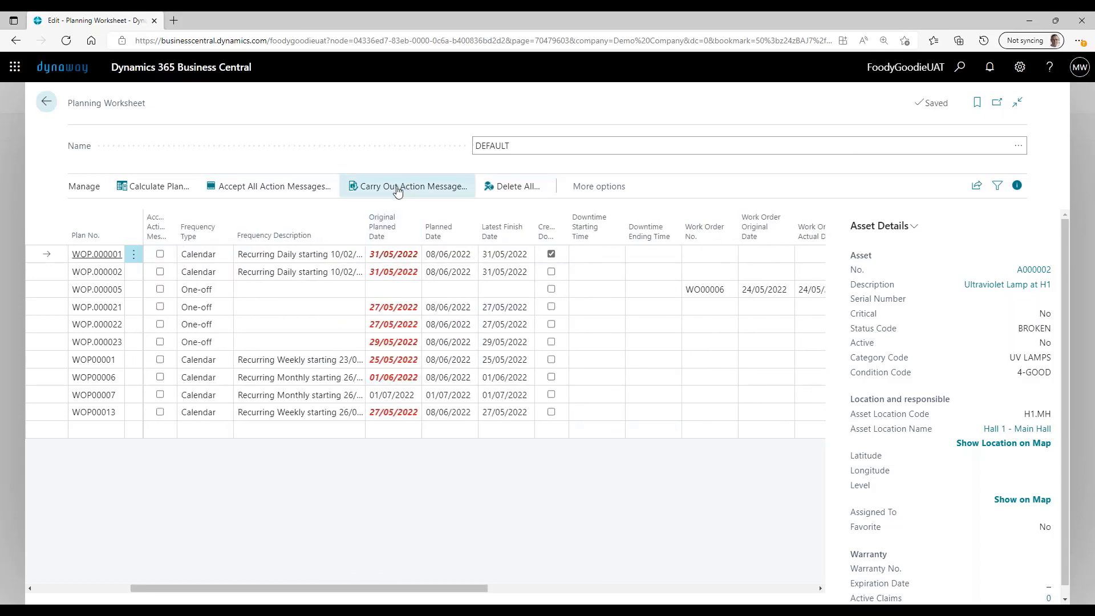
pyautogui.click(553, 256)
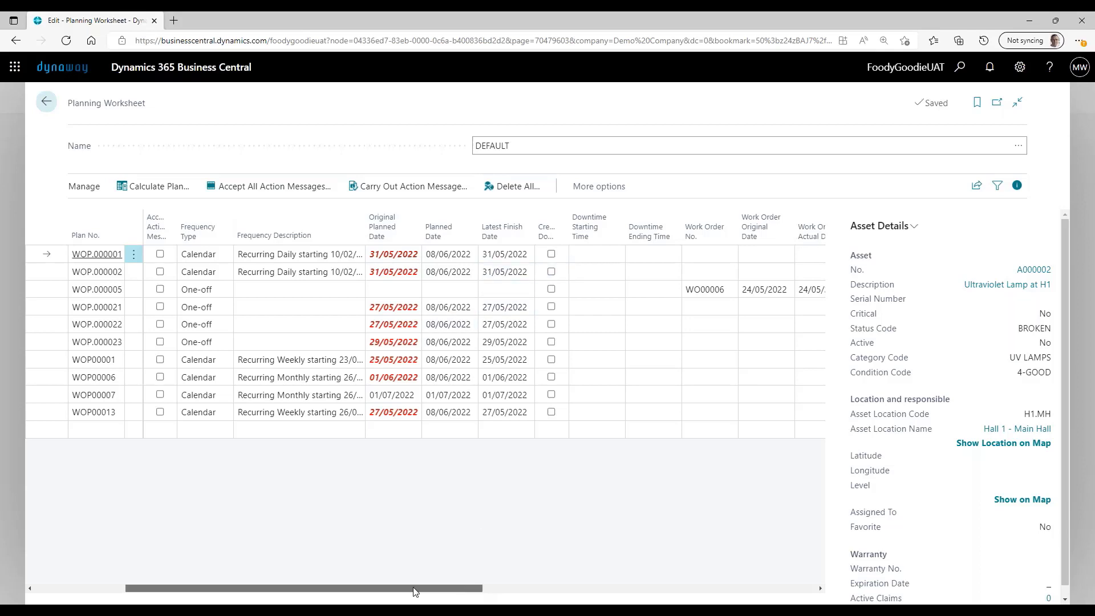
# - Accept the action message for plan WOP.000001, carry it out to create the work order, and leave the planning worksheet
pyautogui.moveTo(414, 591); pyautogui.dragTo(295, 582)
pyautogui.click(537, 255)
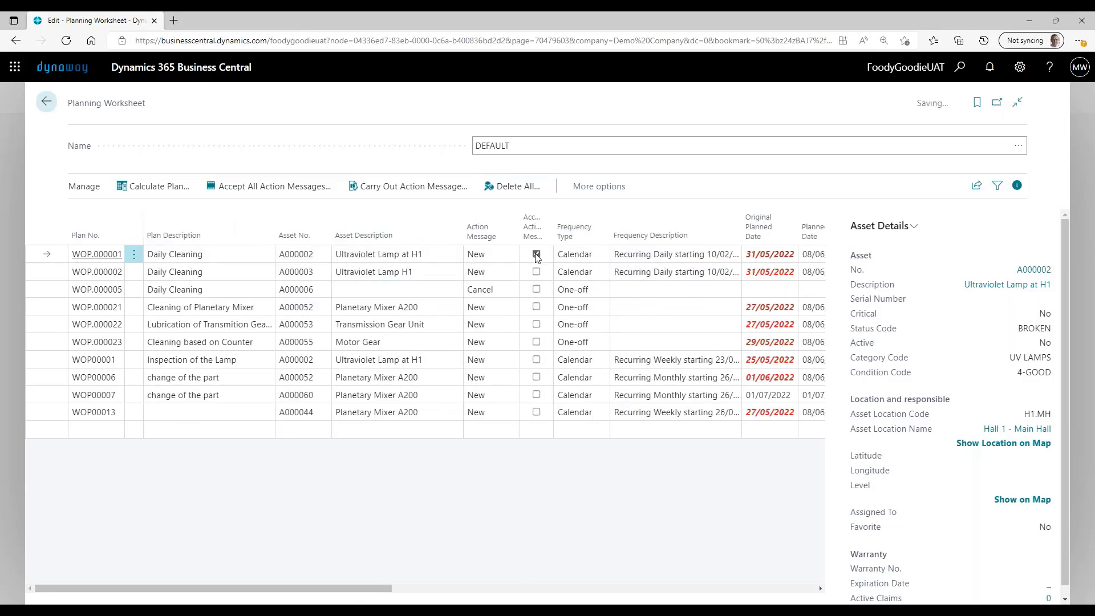
pyautogui.click(408, 191)
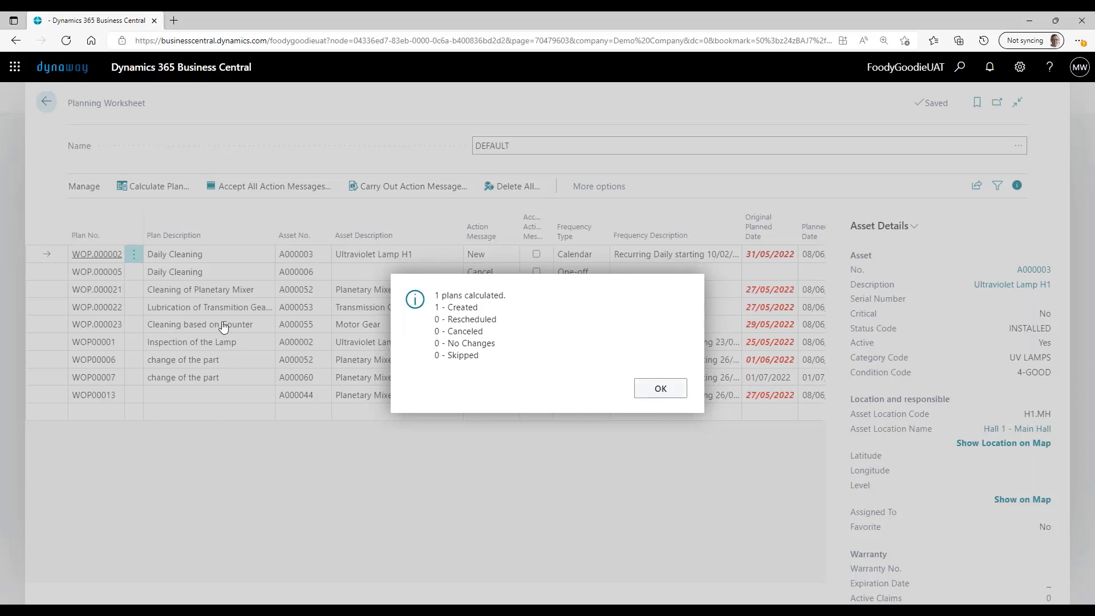
pyautogui.press('Return')
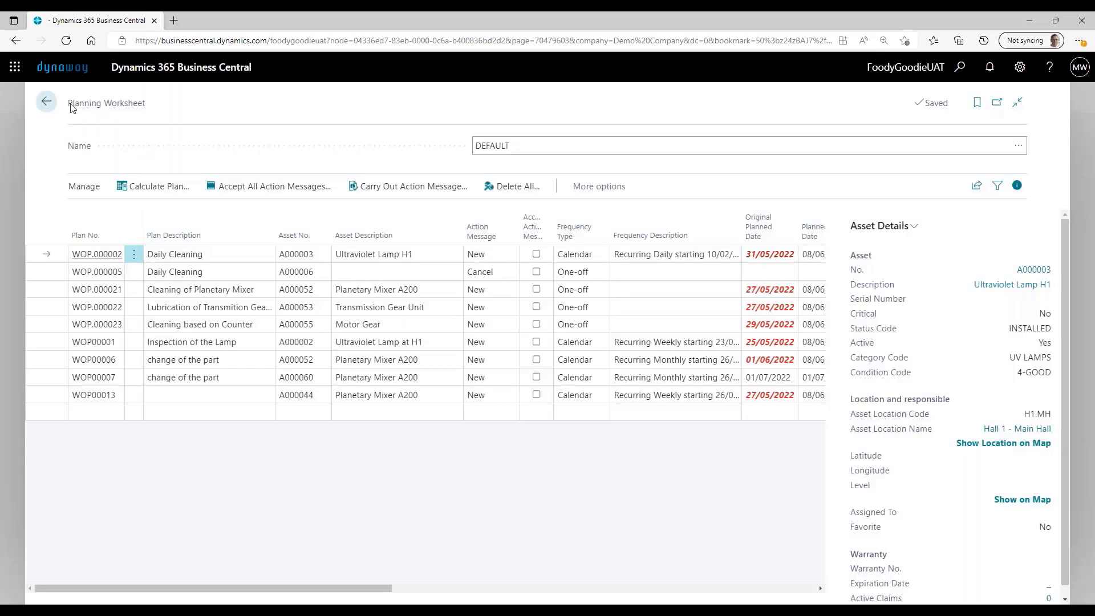
pyautogui.click(54, 107)
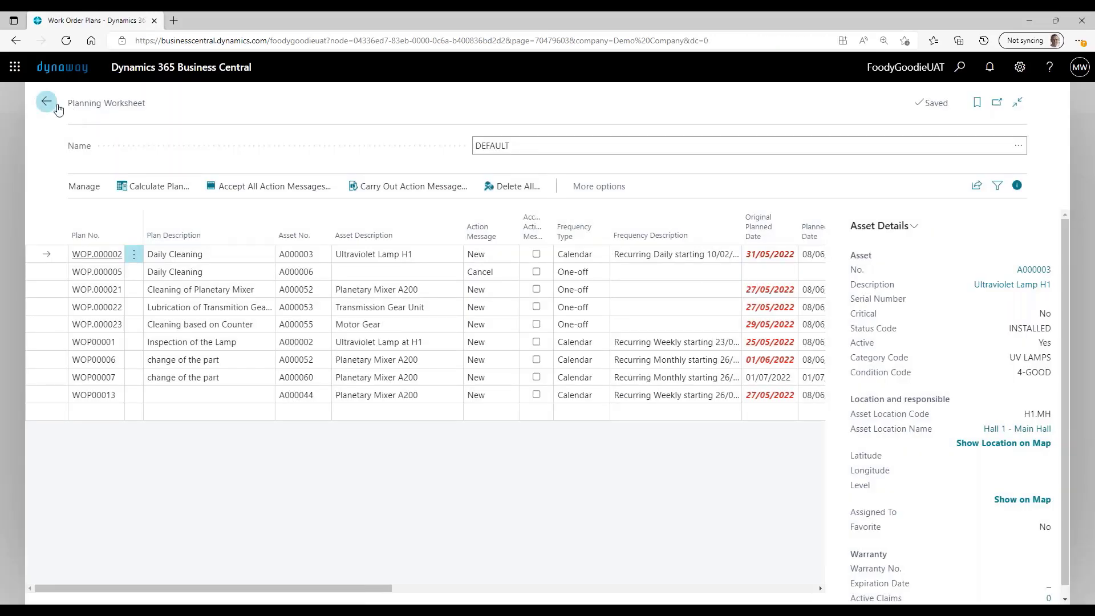
# - Open the work orders list and view the Daily Cleaning order for asset A000017, returning to the list when done
pyautogui.click(404, 105)
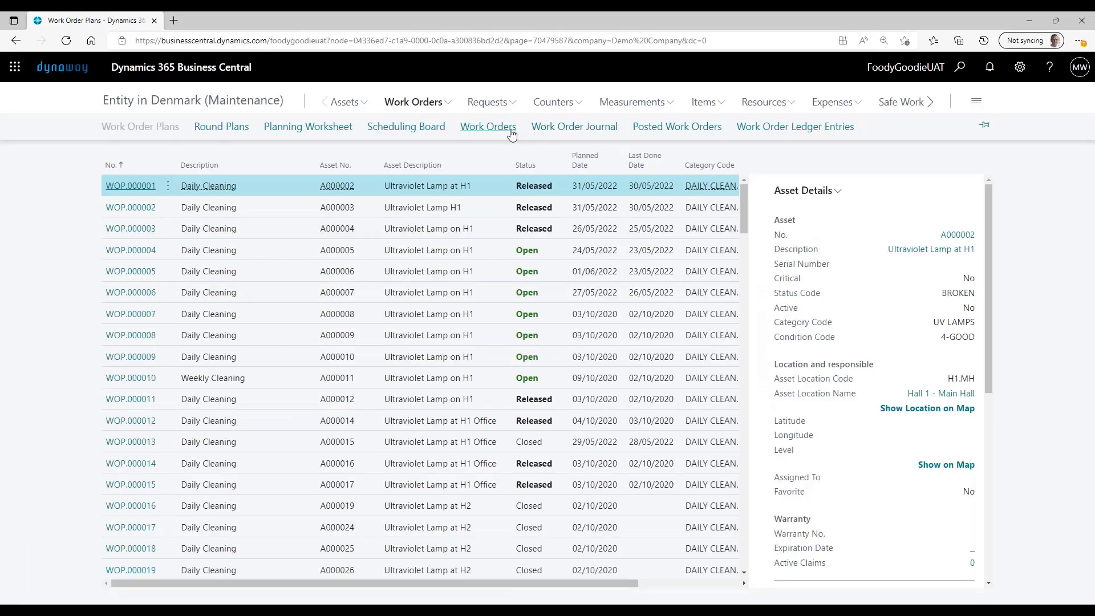
pyautogui.click(509, 129)
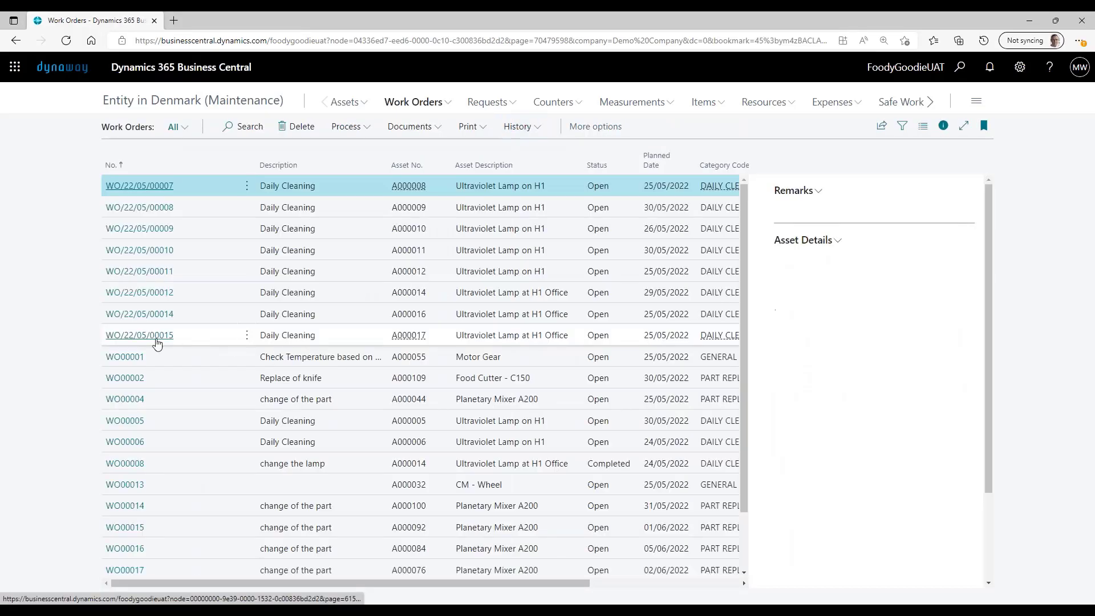
pyautogui.scroll(-1, 165, 329)
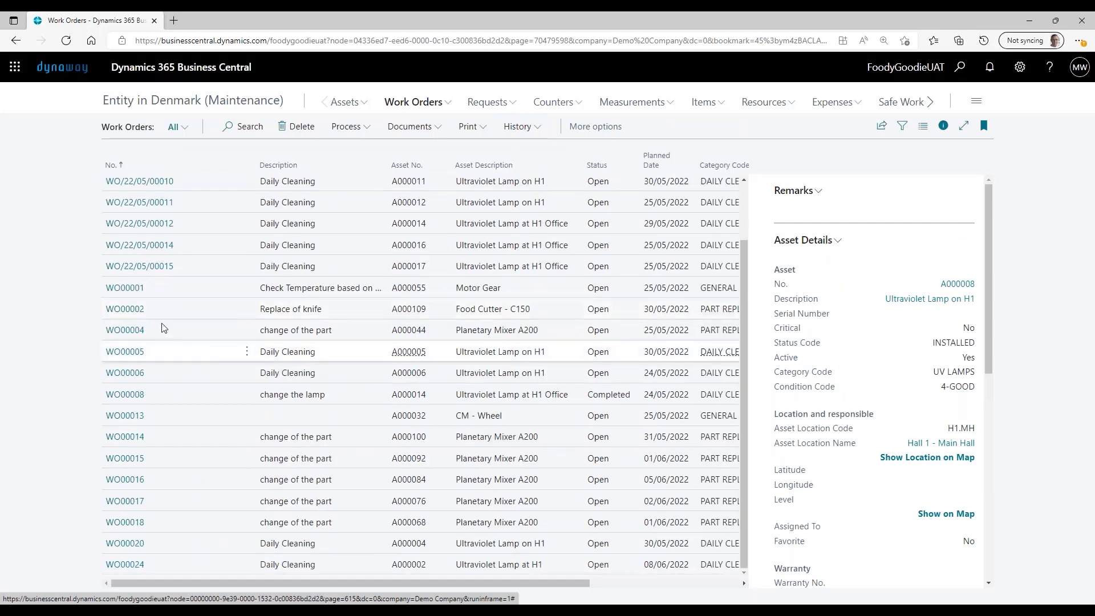
pyautogui.click(153, 273)
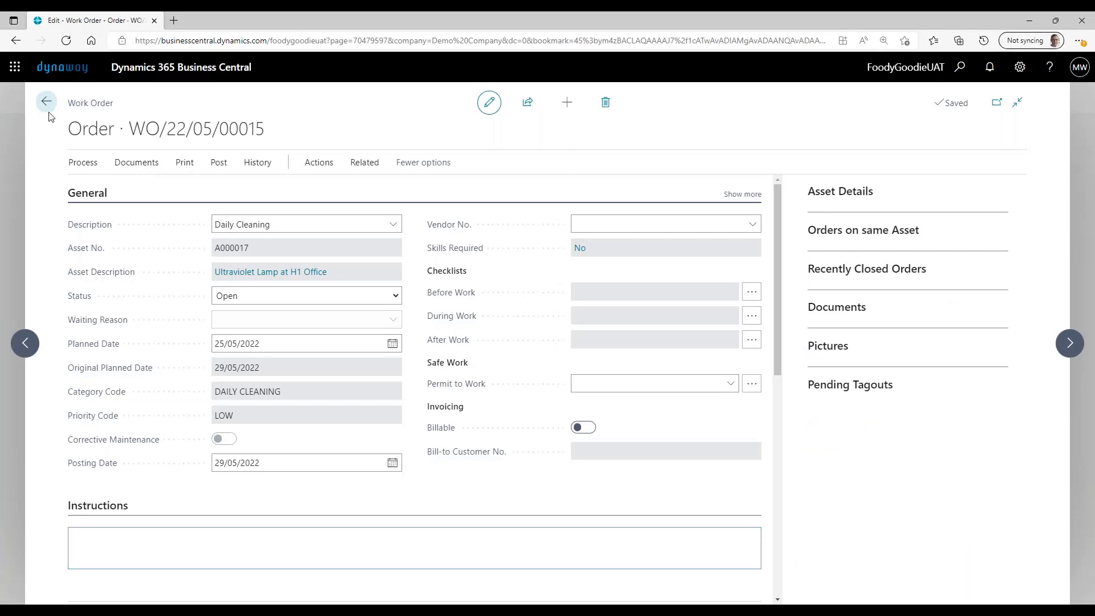
pyautogui.click(47, 103)
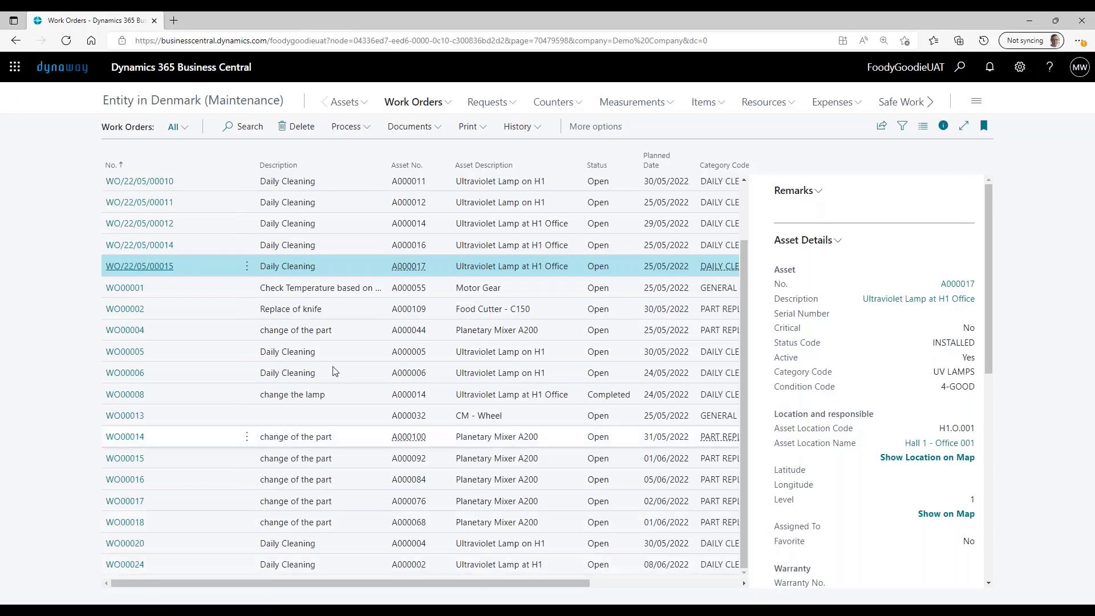
# - Open the Daily Cleaning work order for asset A000002 planned for 08/06/2022 and examine its invoicing fields and resource lines
pyautogui.click(135, 569)
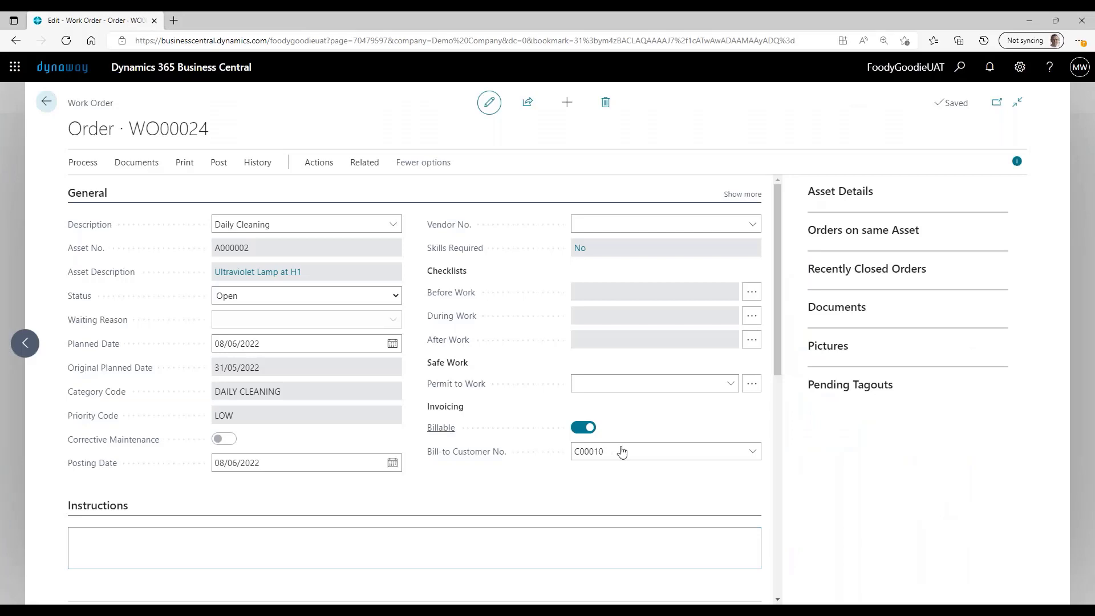
pyautogui.scroll(-5, 606, 473)
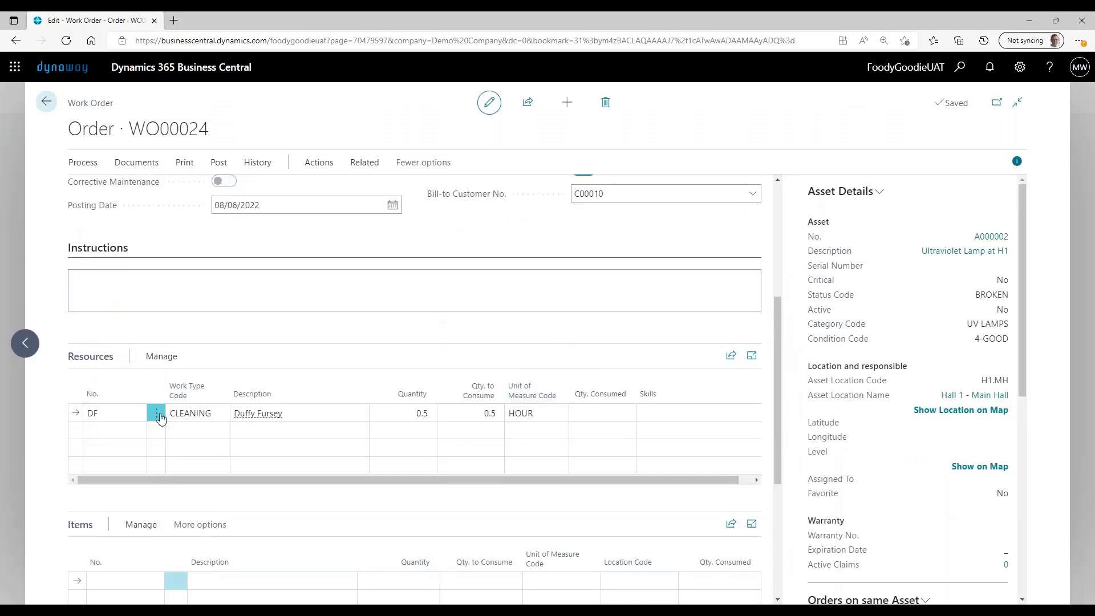
# - Change the resource on the work order's resource line to DC
pyautogui.click(138, 412)
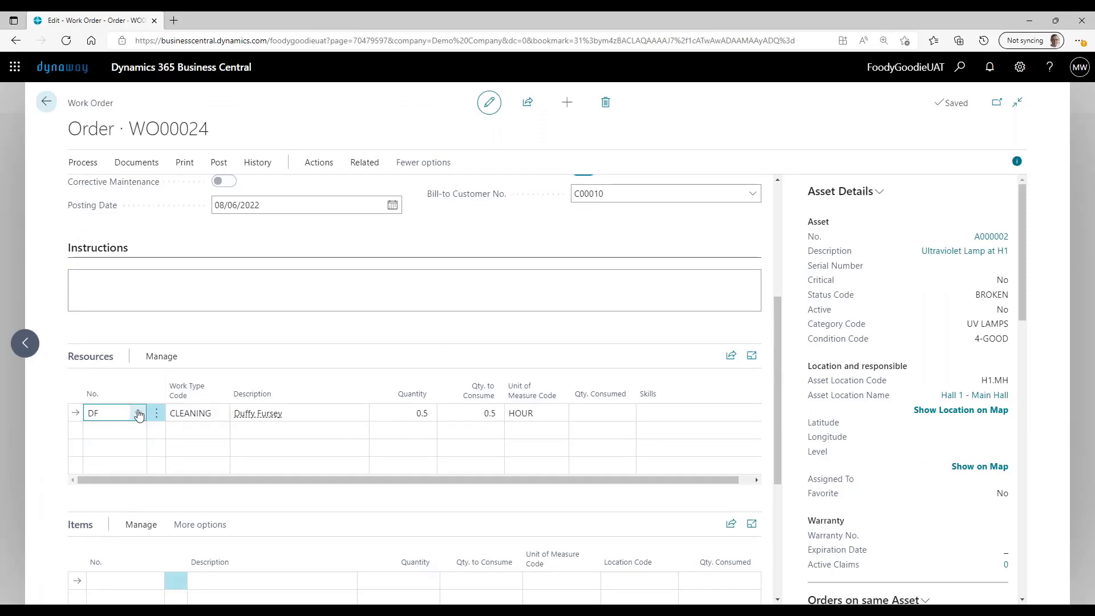
pyautogui.click(138, 414)
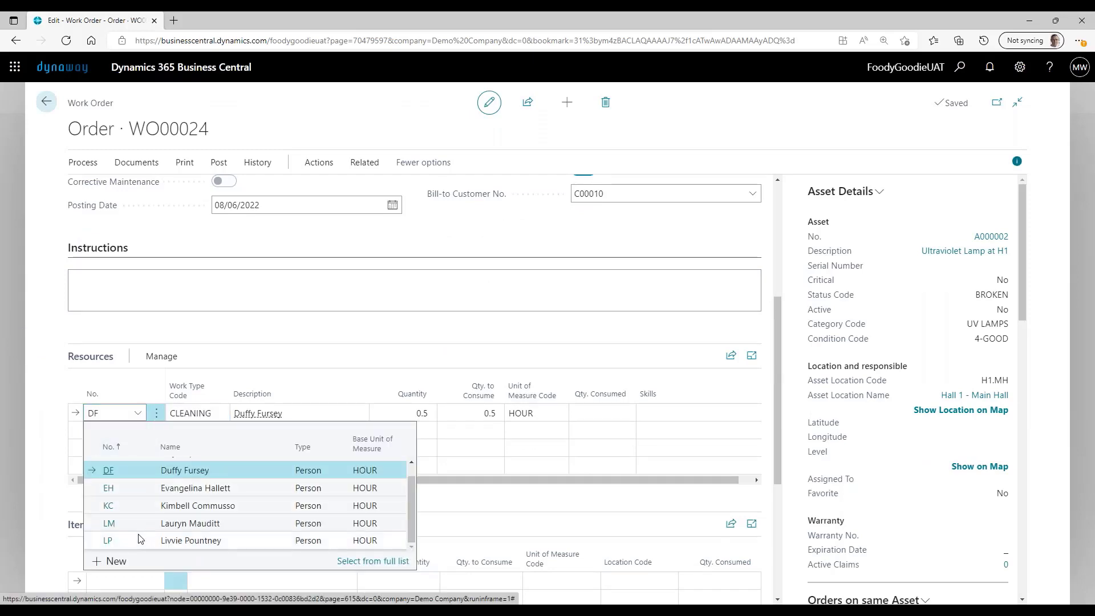
pyautogui.scroll(1, 160, 478)
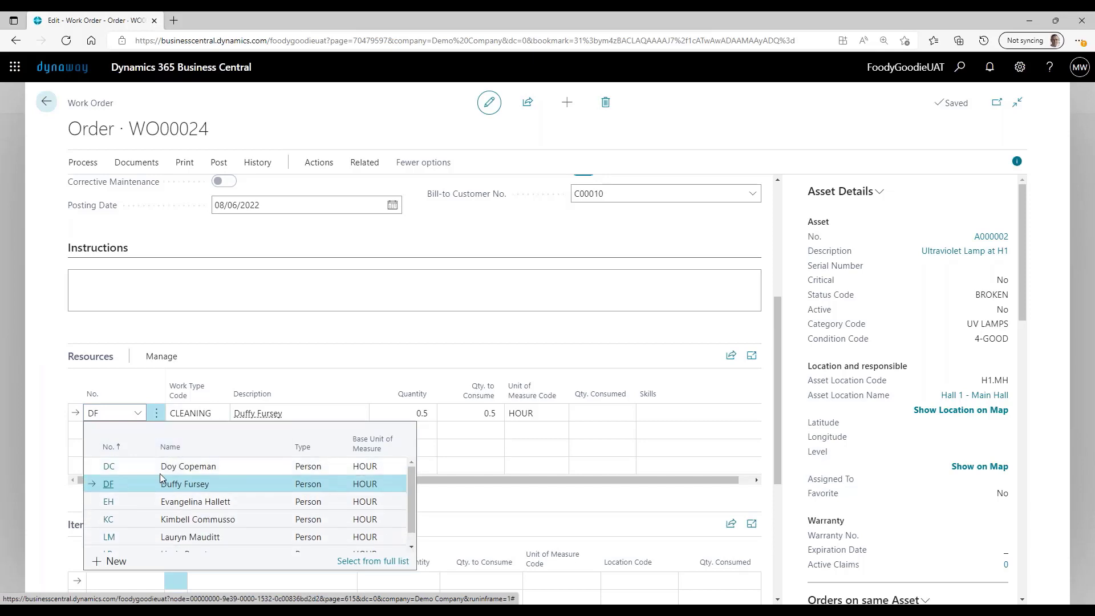
pyautogui.click(130, 467)
# - Set the resource line's work type to INSPECTION and its quantity to 1
pyautogui.click(212, 408)
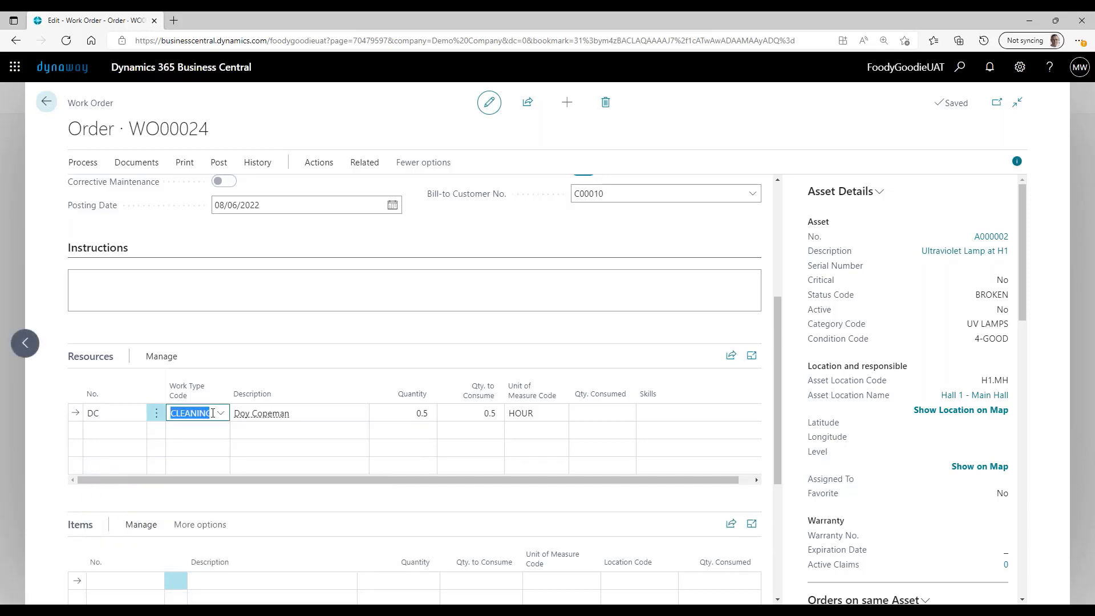
pyautogui.click(219, 414)
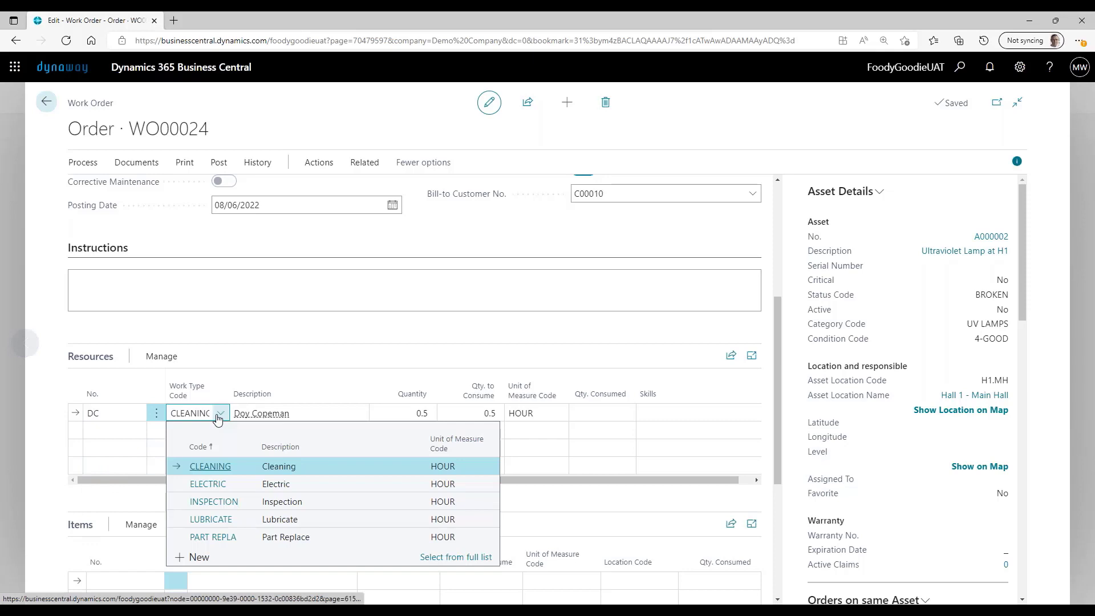
pyautogui.click(227, 502)
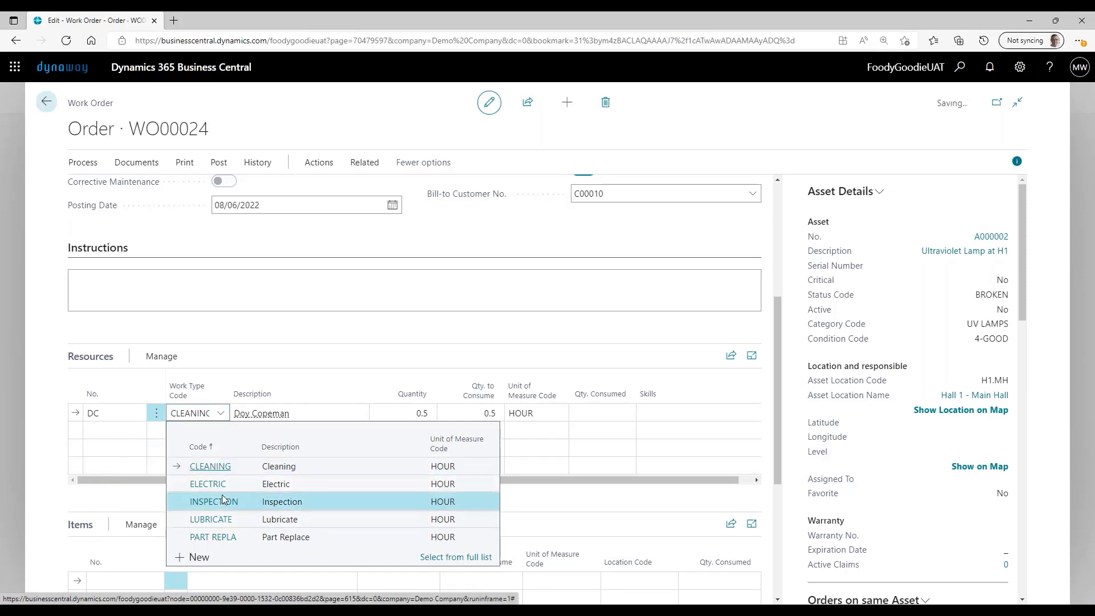
pyautogui.click(422, 412)
pyautogui.write('1')
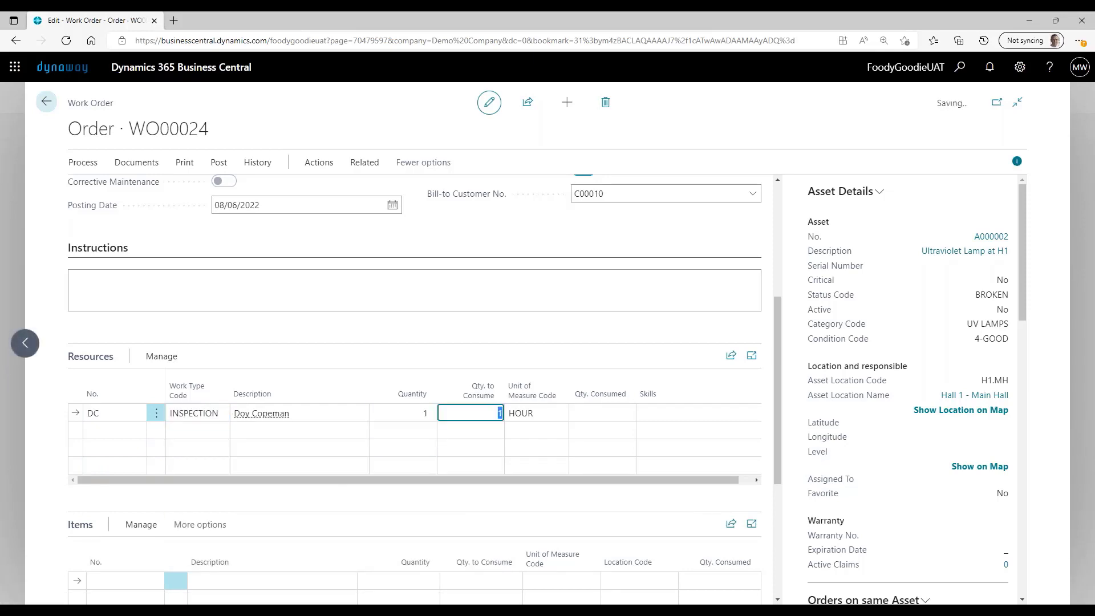
# - Post and close the Daily Cleaning work order for asset A000002
pyautogui.scroll(5, 390, 354)
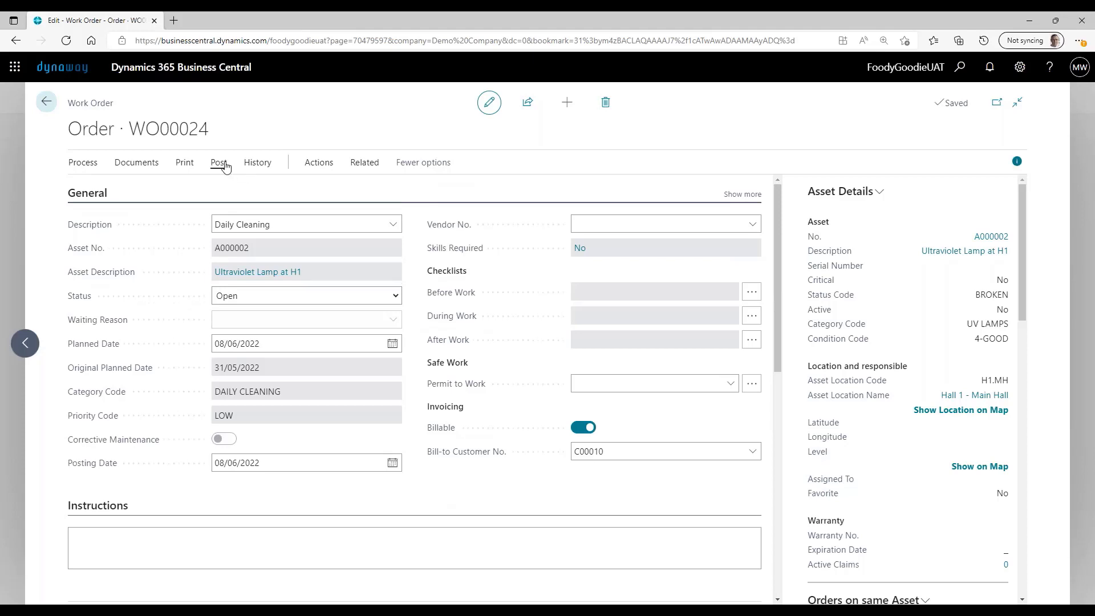
pyautogui.click(225, 166)
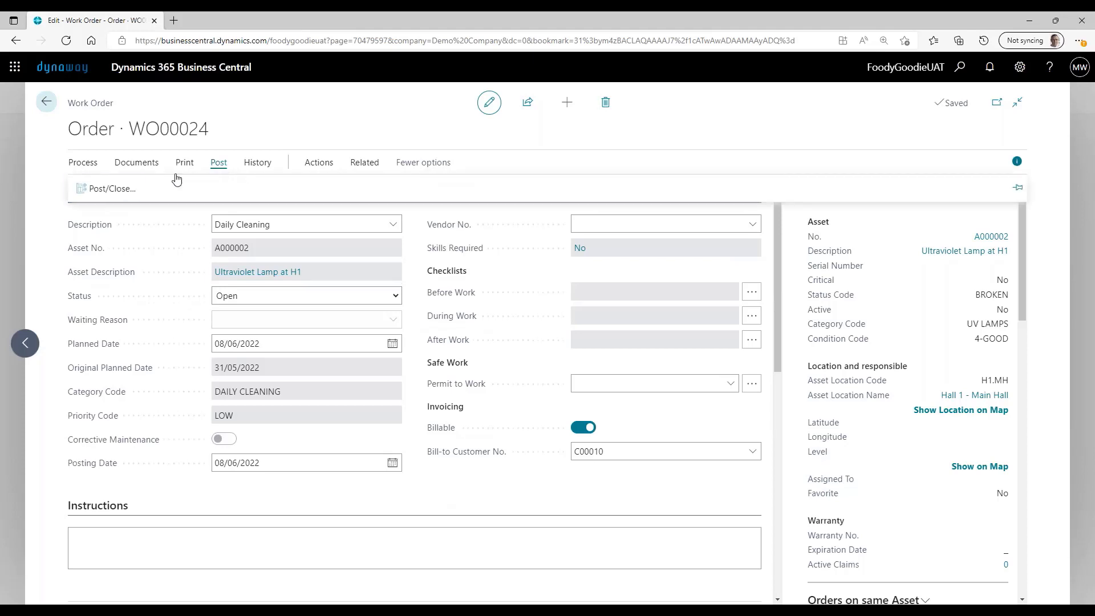
pyautogui.click(133, 187)
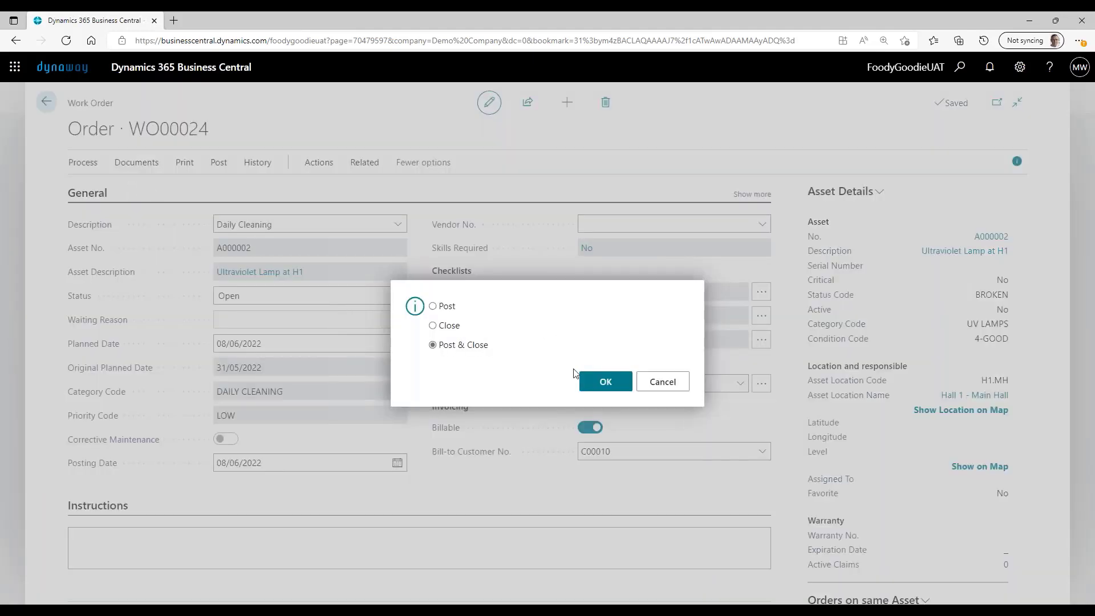
pyautogui.click(606, 381)
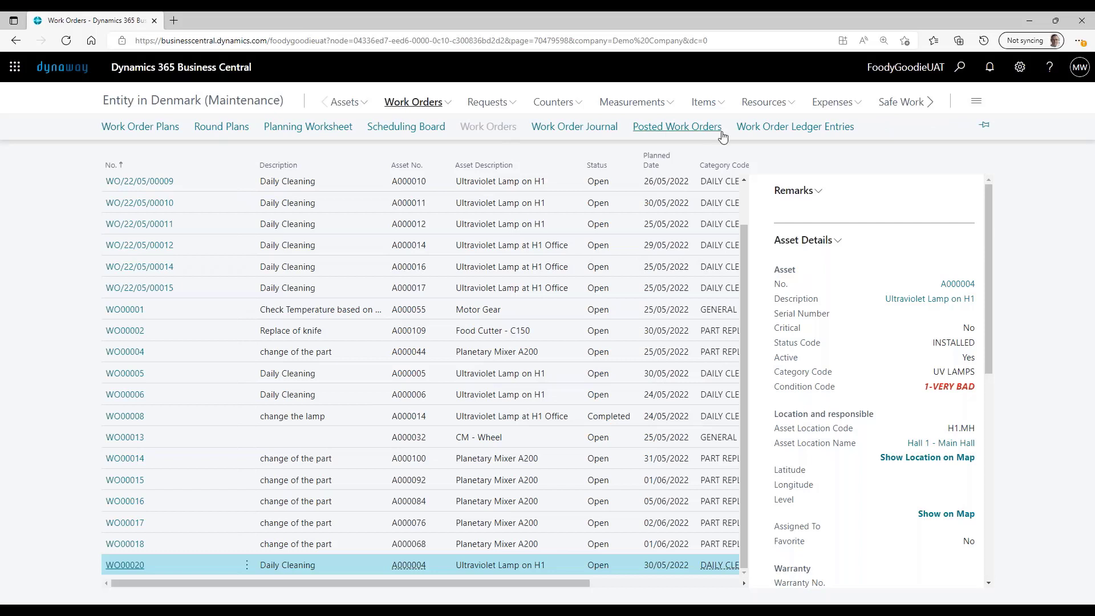
# - Open the work order ledger entries and check the billable, bill-to customer and invoice number columns
pyautogui.click(812, 132)
pyautogui.moveTo(628, 582); pyautogui.dragTo(1038, 574)
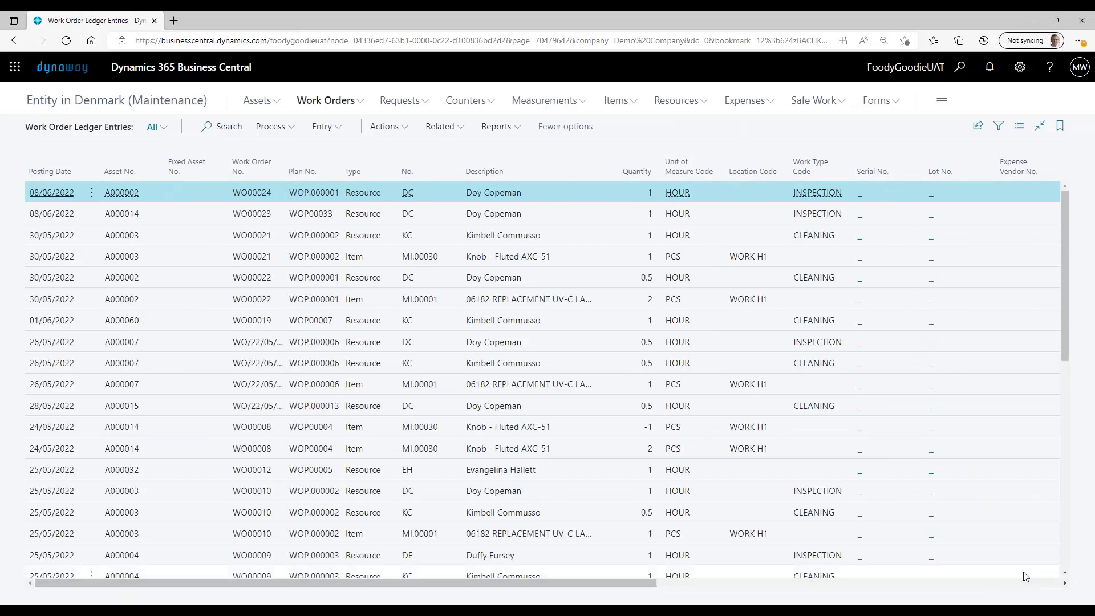
pyautogui.click(1028, 575)
pyautogui.scroll(1, 989, 393)
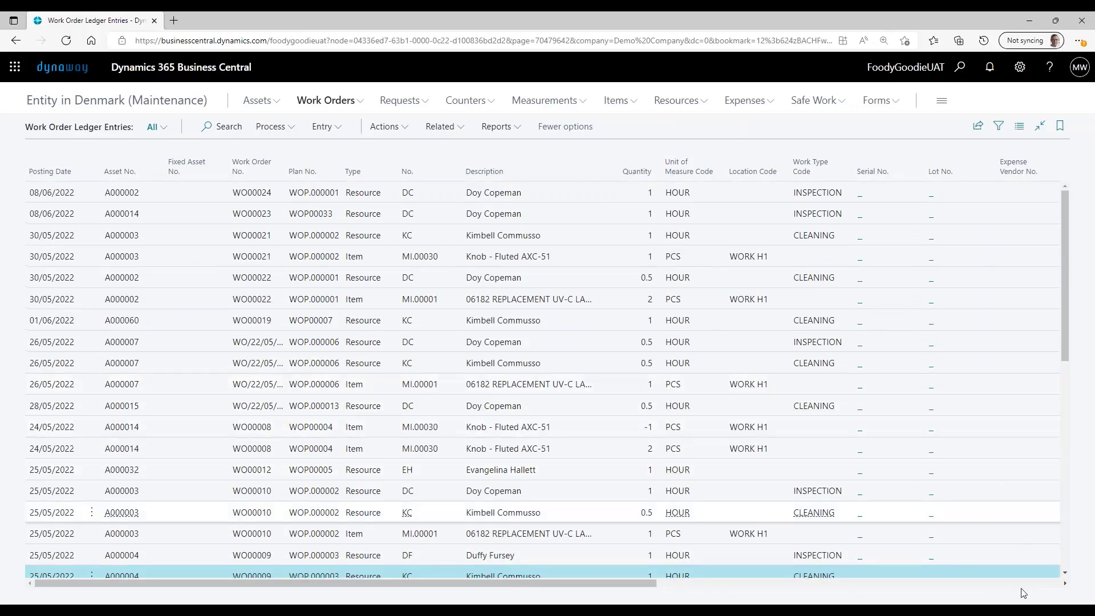
pyautogui.click(950, 583)
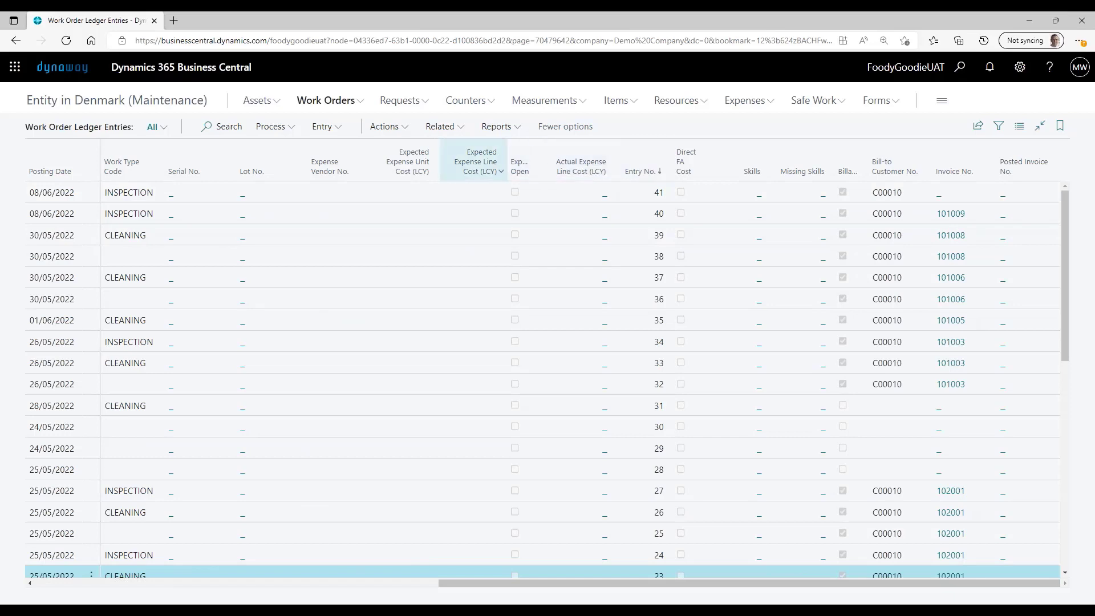
# - Look through the commands for ledger entries to locate the one that sets them billable or non-billable
pyautogui.click(450, 139)
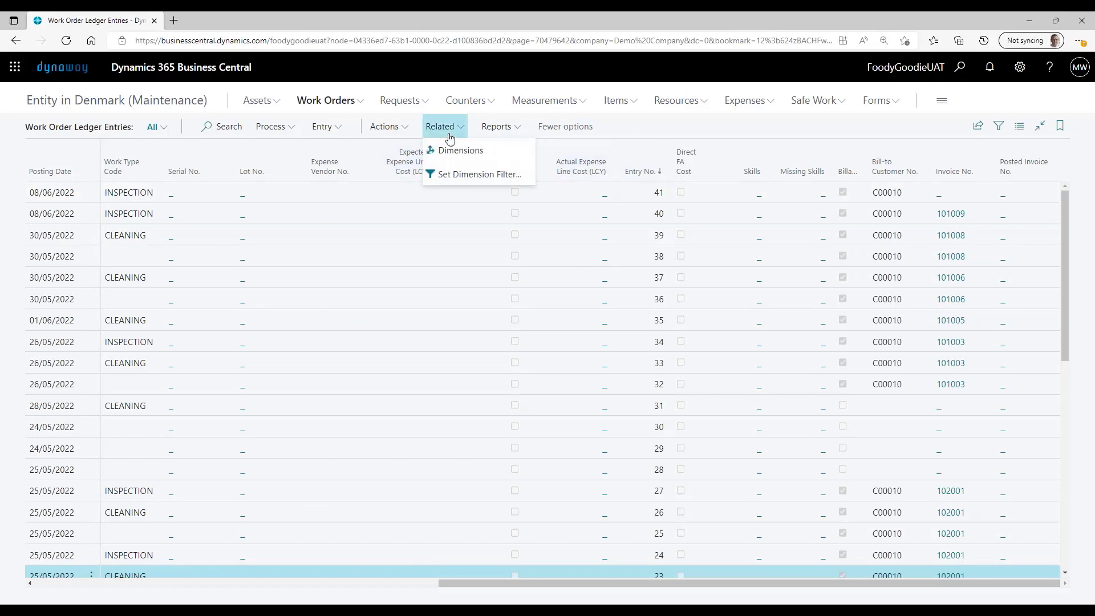
pyautogui.click(489, 131)
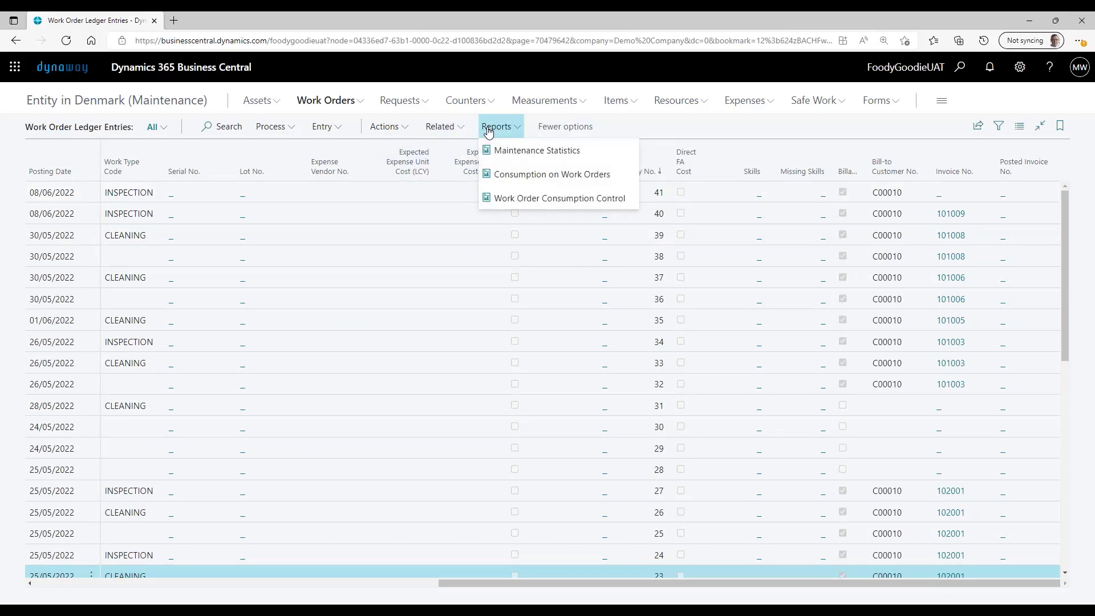
pyautogui.click(399, 128)
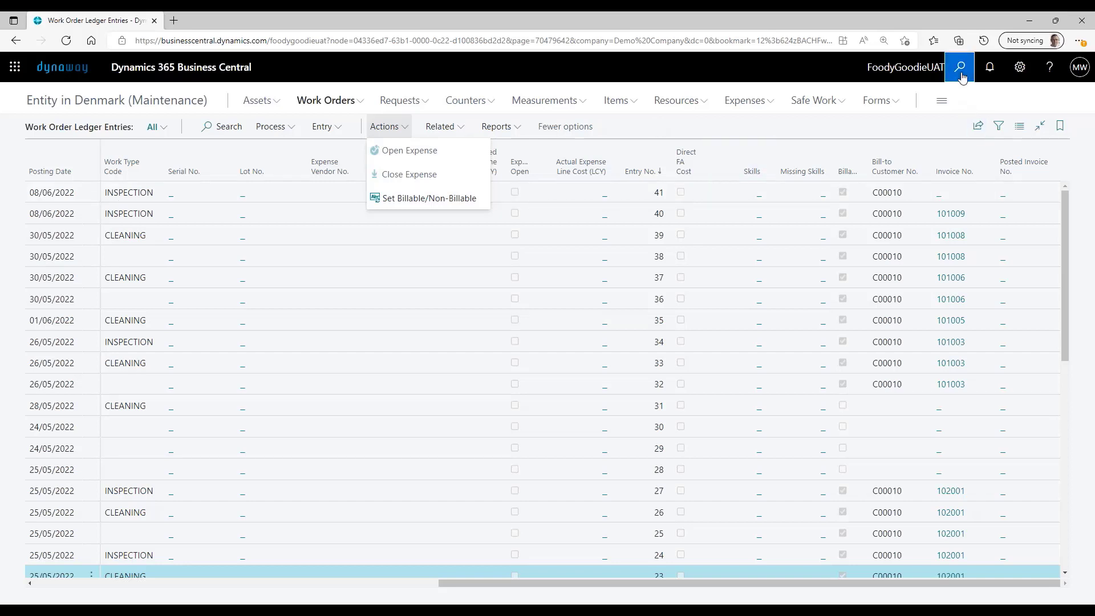
# - Find the Maintenance Invoicing Setup page, review the sales accounts for items and resources, and close it
pyautogui.click(962, 68)
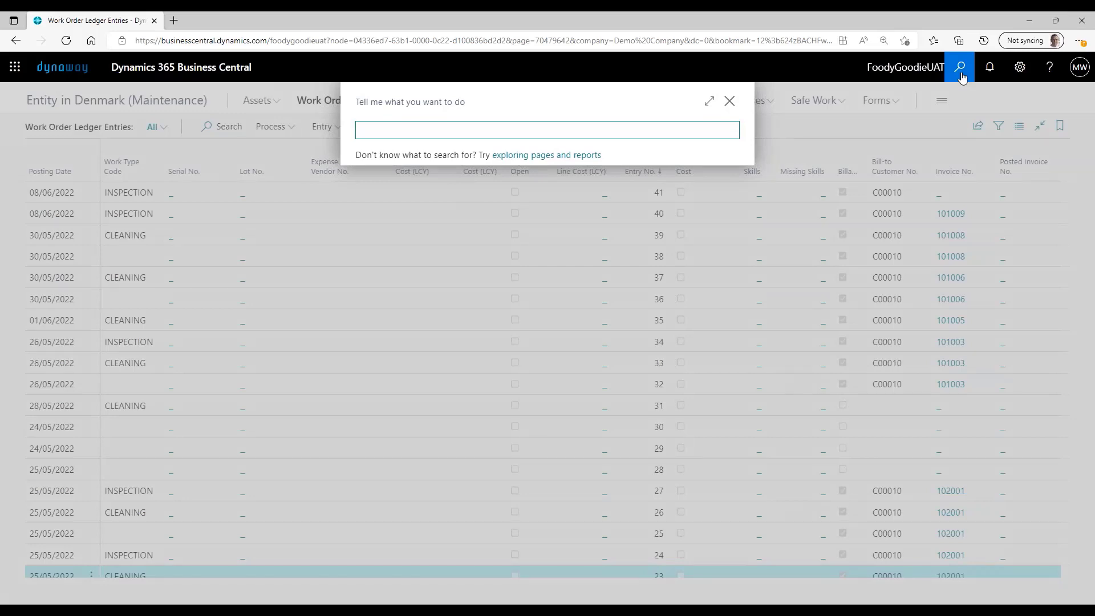
pyautogui.write('main inv ')
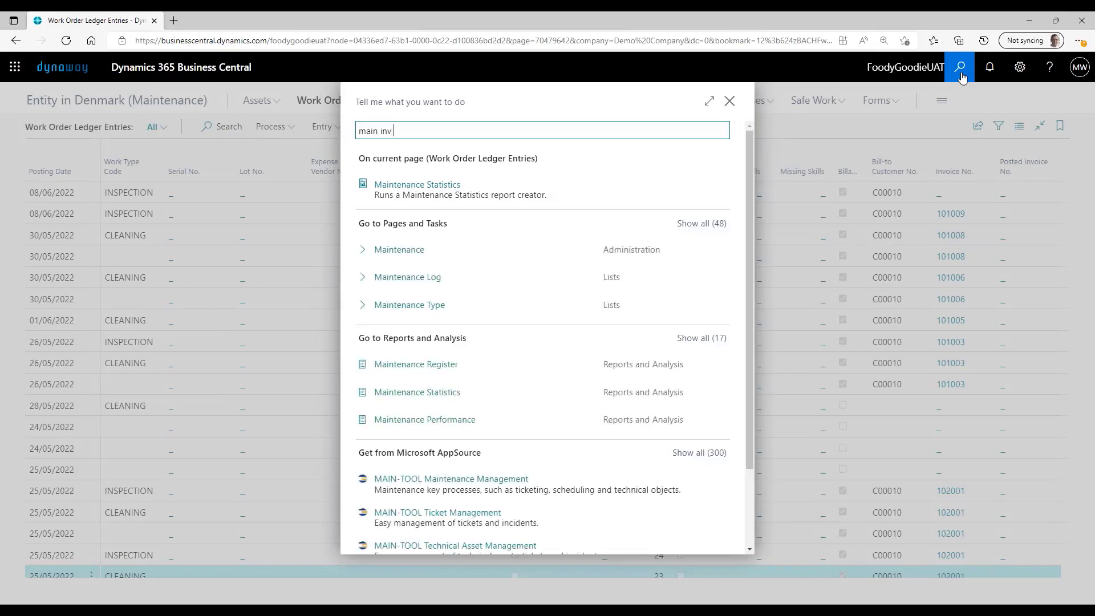
pyautogui.write('set')
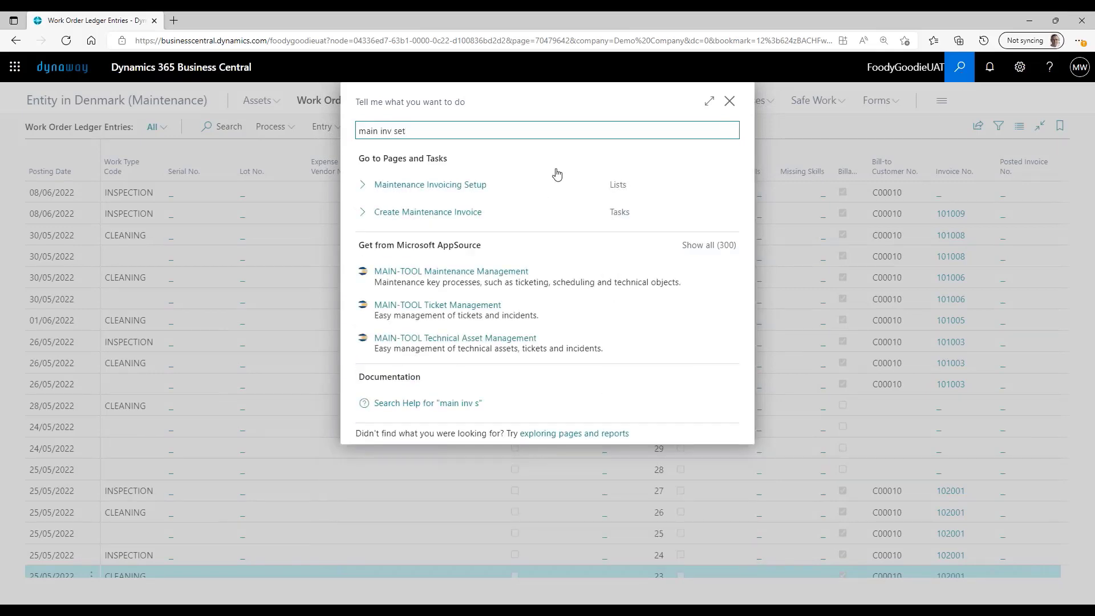
pyautogui.click(493, 197)
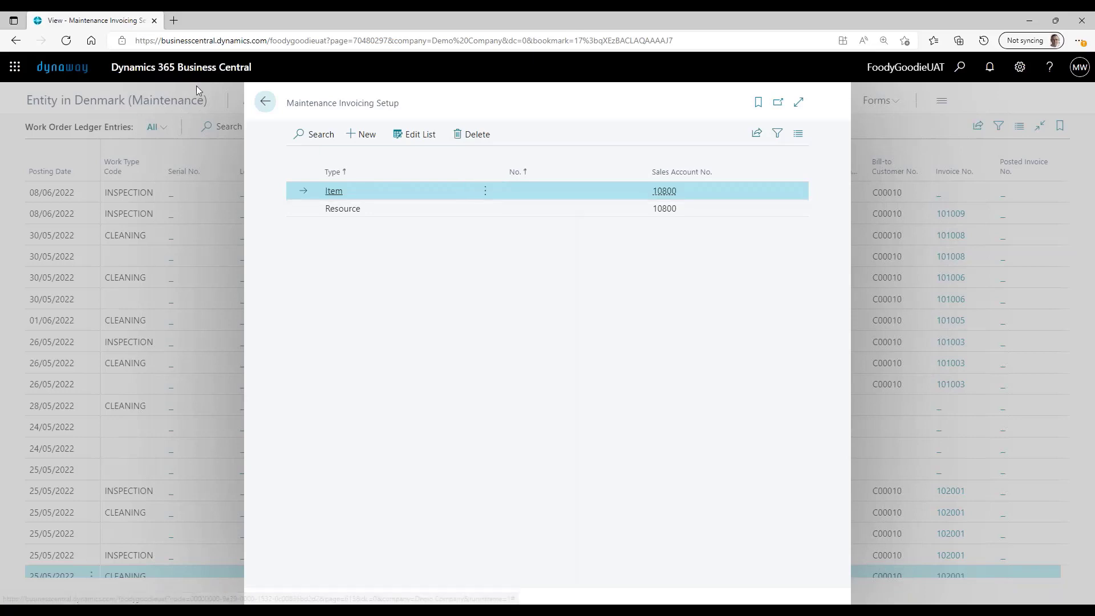
pyautogui.click(265, 103)
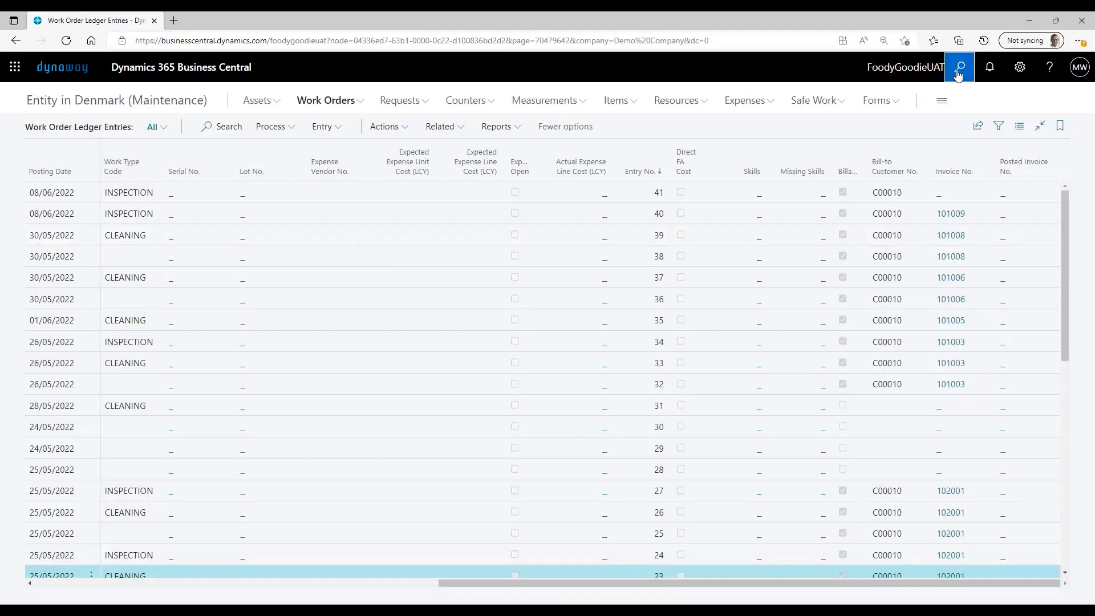
# - Search for the Create Maintenance Invoice task and open its options for creating a sales invoice
pyautogui.click(960, 69)
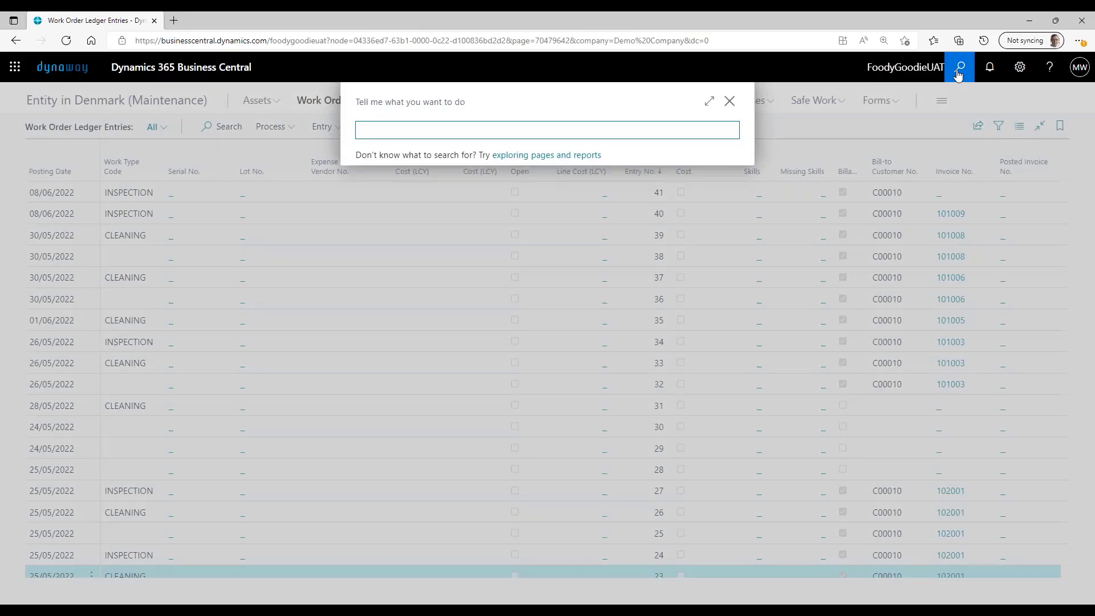
pyautogui.write('maint')
pyautogui.press('BackSpace')
pyautogui.press('BackSpace')
pyautogui.press('BackSpace')
pyautogui.press('BackSpace')
pyautogui.press('BackSpace')
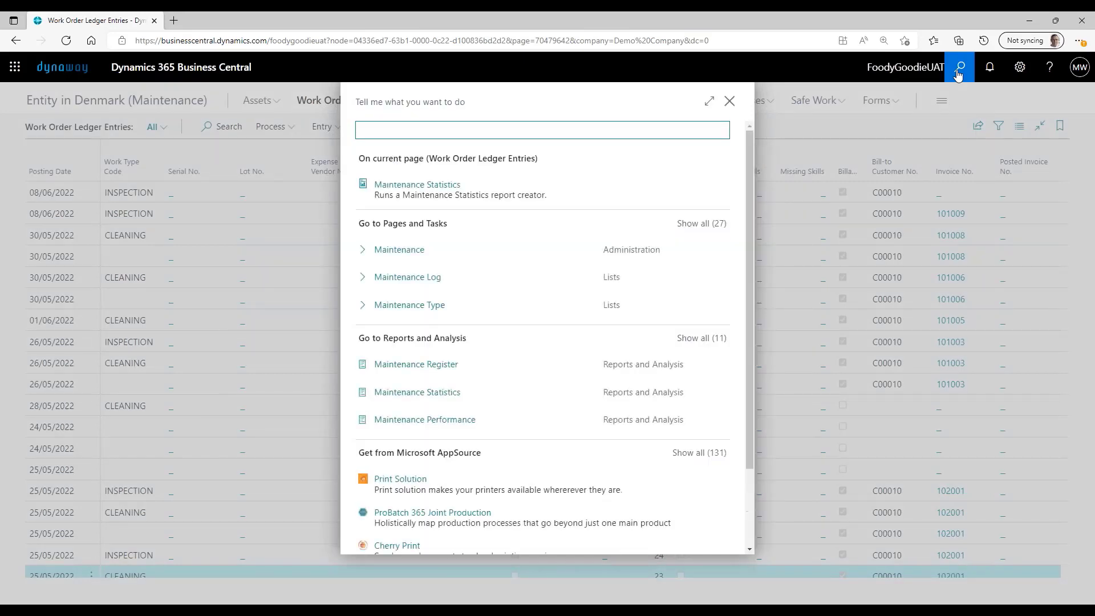
pyautogui.write('create main ')
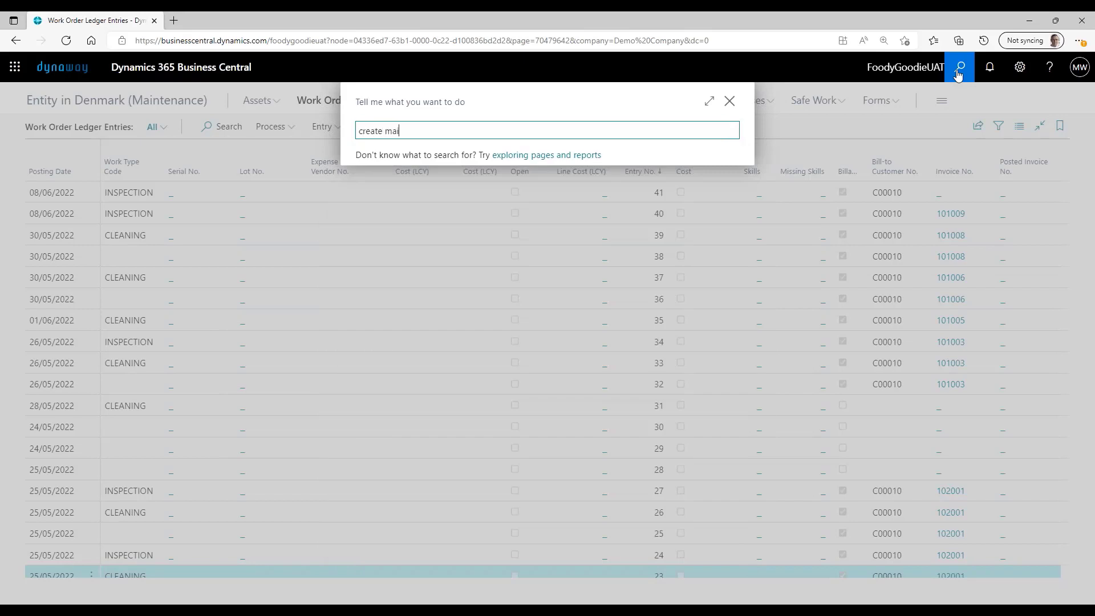
pyautogui.write('in')
pyautogui.click(444, 190)
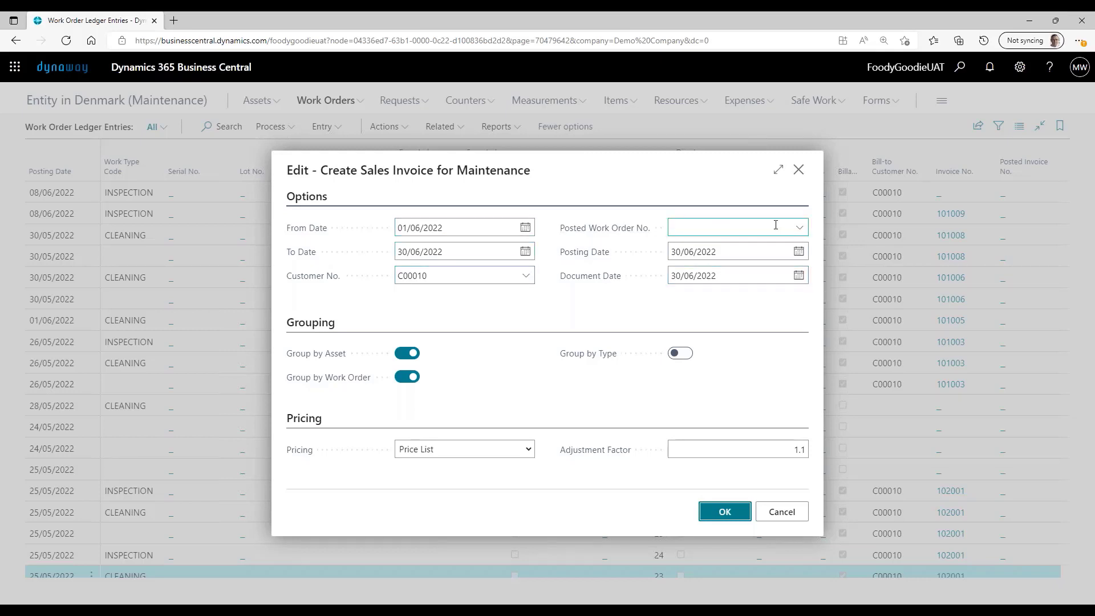
# - Browse the posted work orders offered as an invoice filter without choosing one, and review the grouping options
pyautogui.click(805, 230)
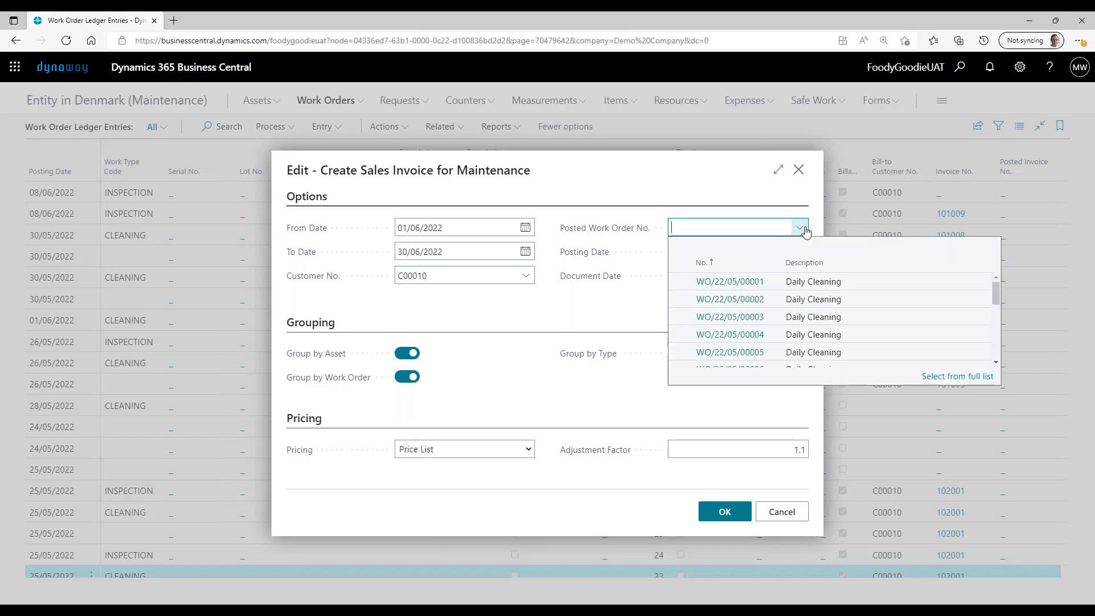
pyautogui.scroll(-5, 784, 318)
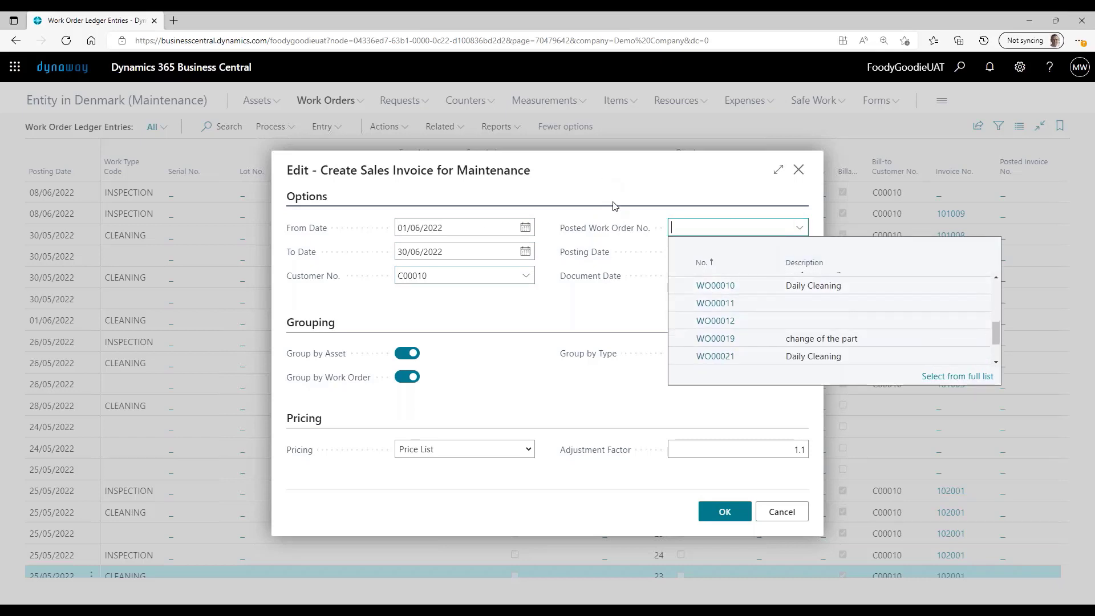
pyautogui.click(600, 196)
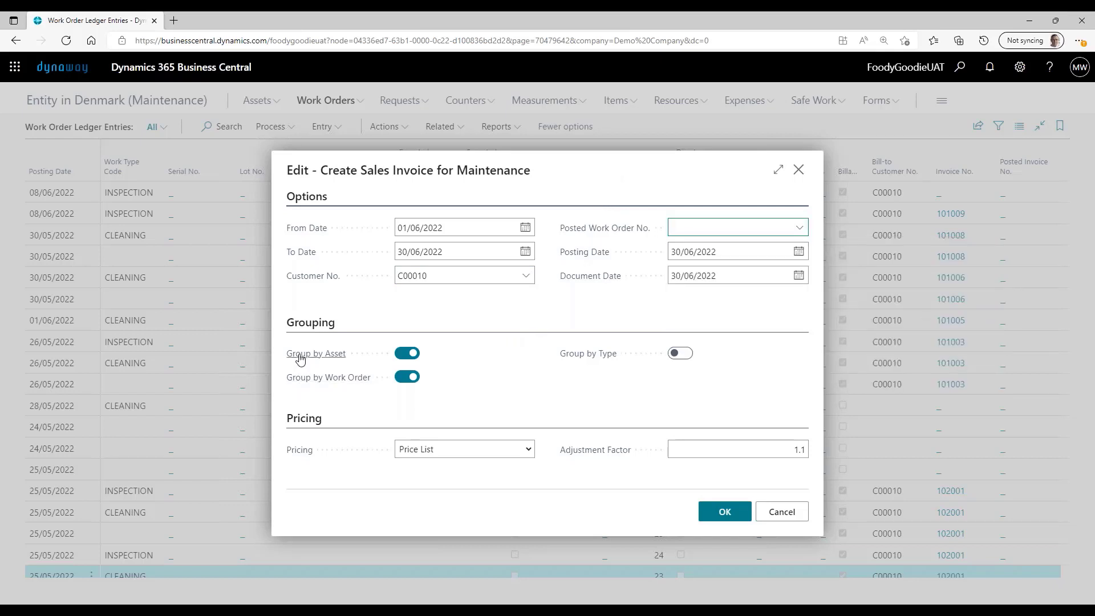
pyautogui.moveTo(302, 363)
# - Try Markup as the invoice pricing method, check the adjustment factor, and set the pricing back to Price List
pyautogui.click(492, 452)
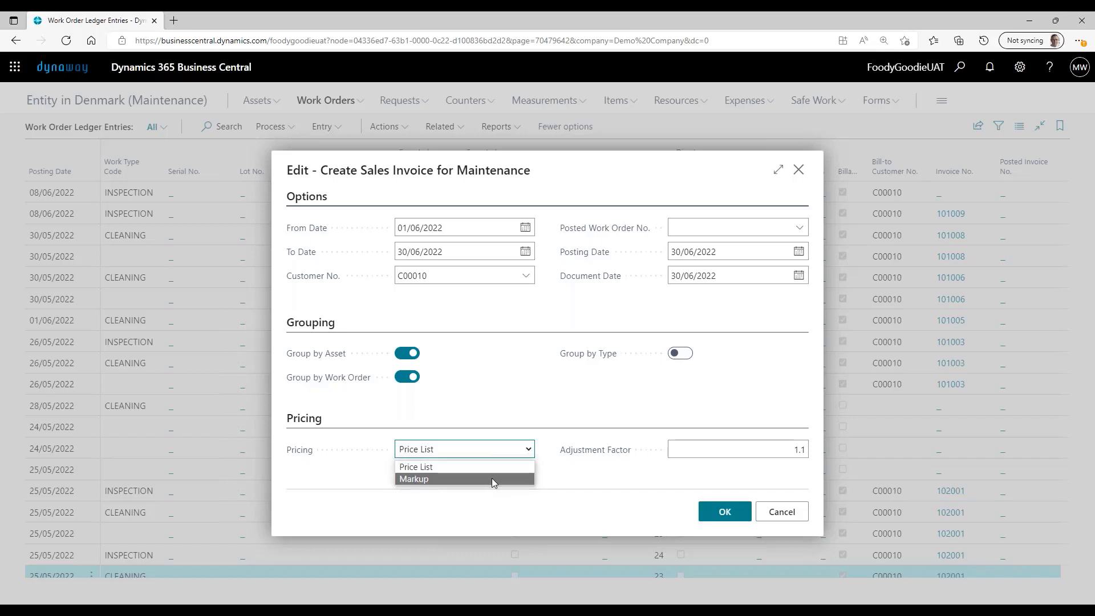
pyautogui.click(492, 478)
pyautogui.click(732, 449)
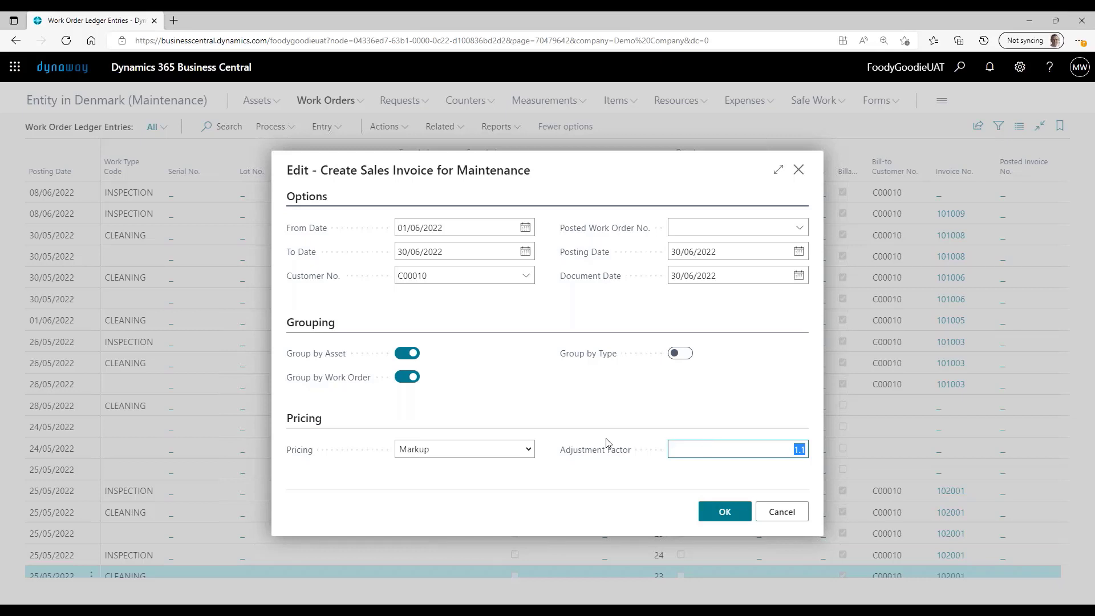
pyautogui.click(525, 449)
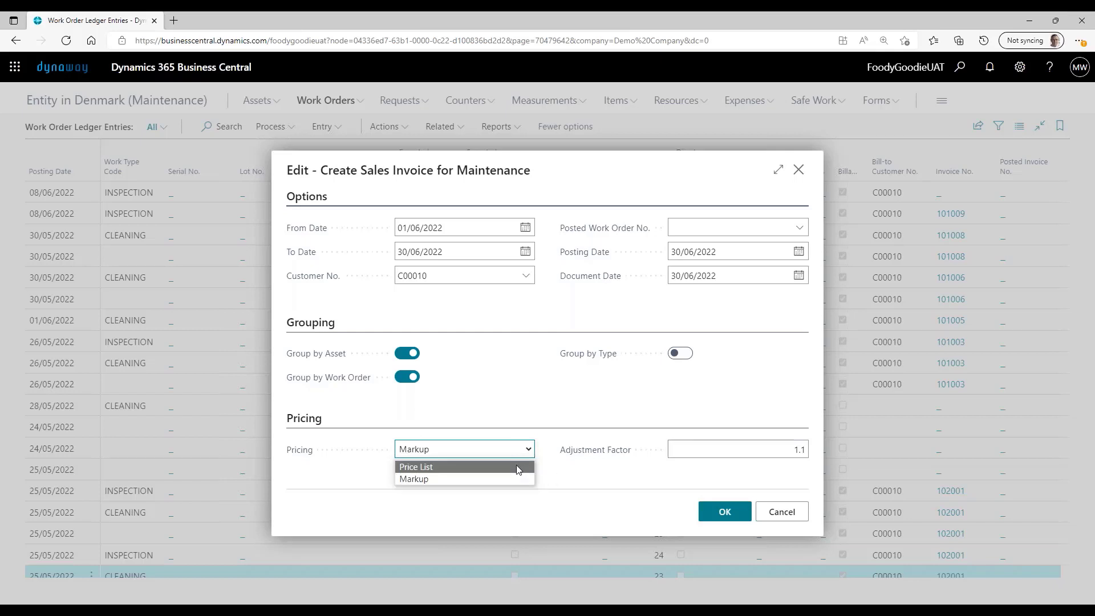
pyautogui.click(516, 467)
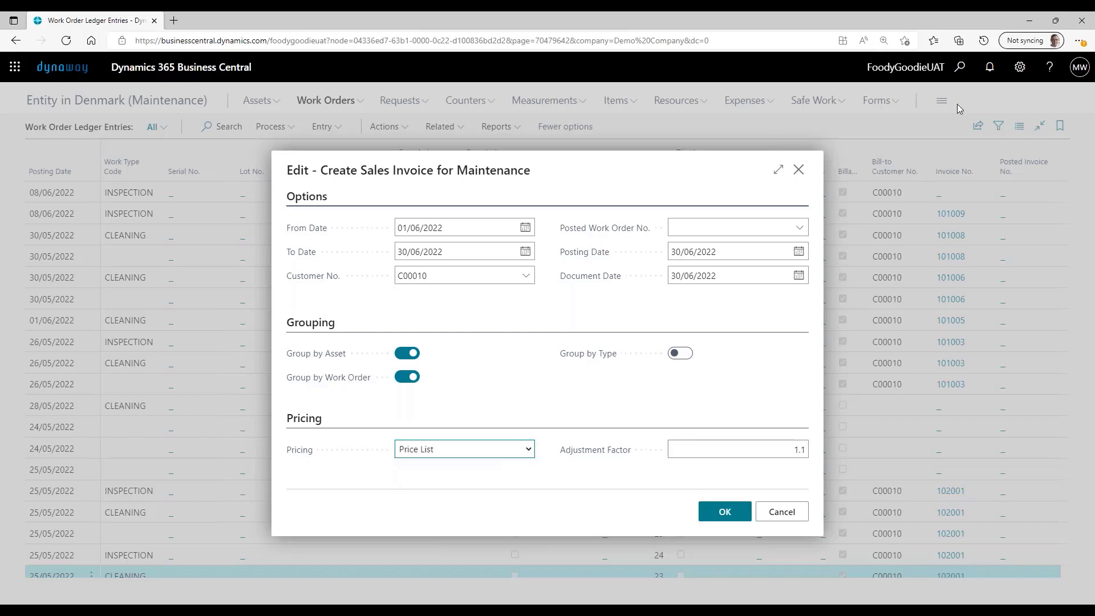
# - Search for the sales price list page and open the Sales Price Lists overview
pyautogui.click(960, 68)
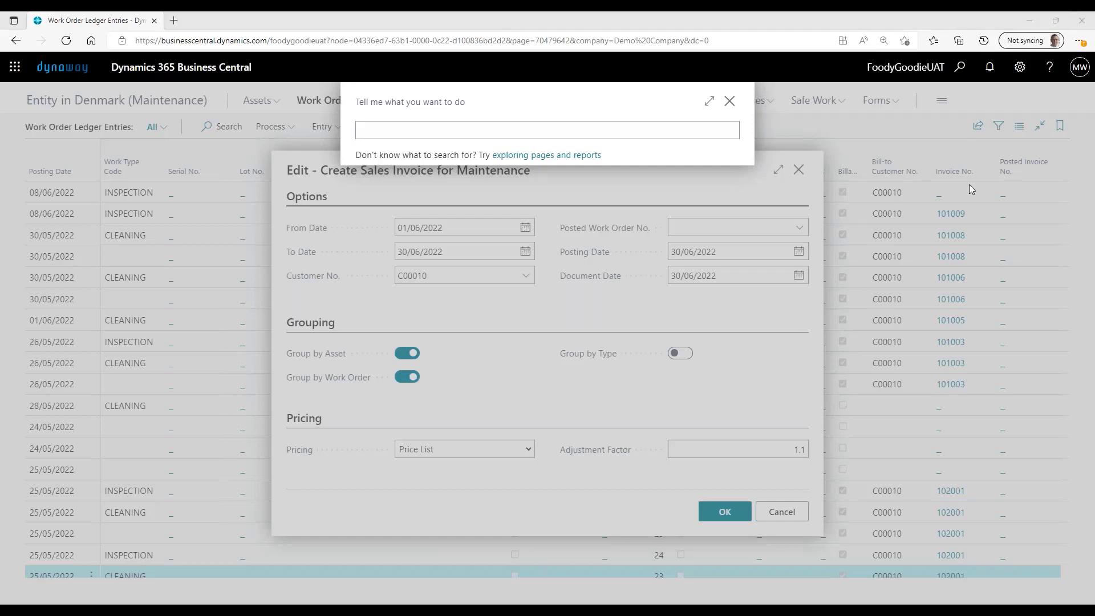
pyautogui.click(446, 128)
pyautogui.write('sa')
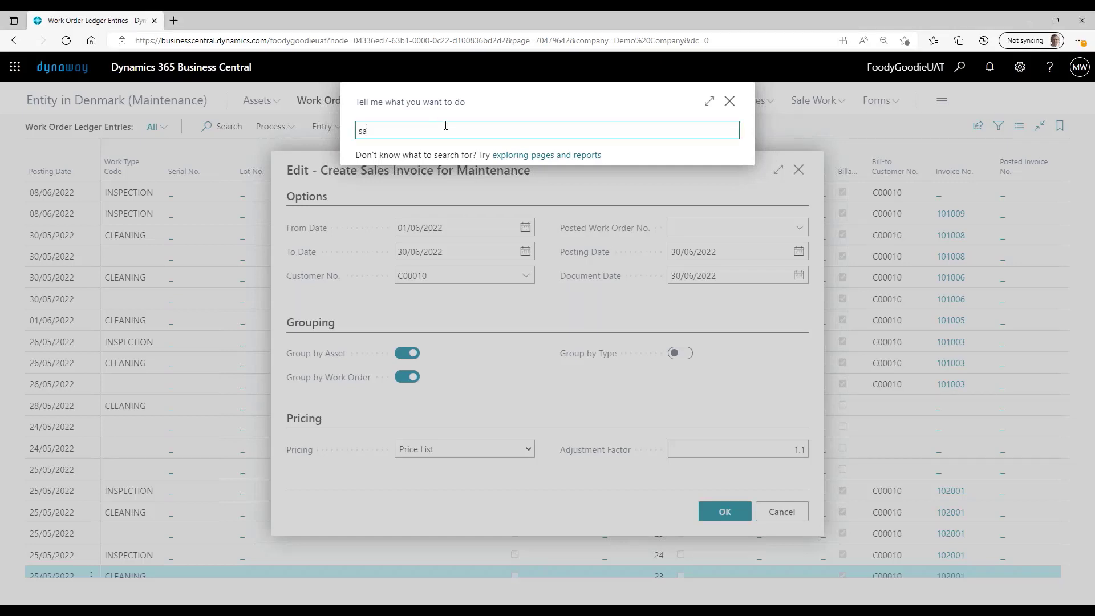
pyautogui.write('les pir')
pyautogui.write('rice ')
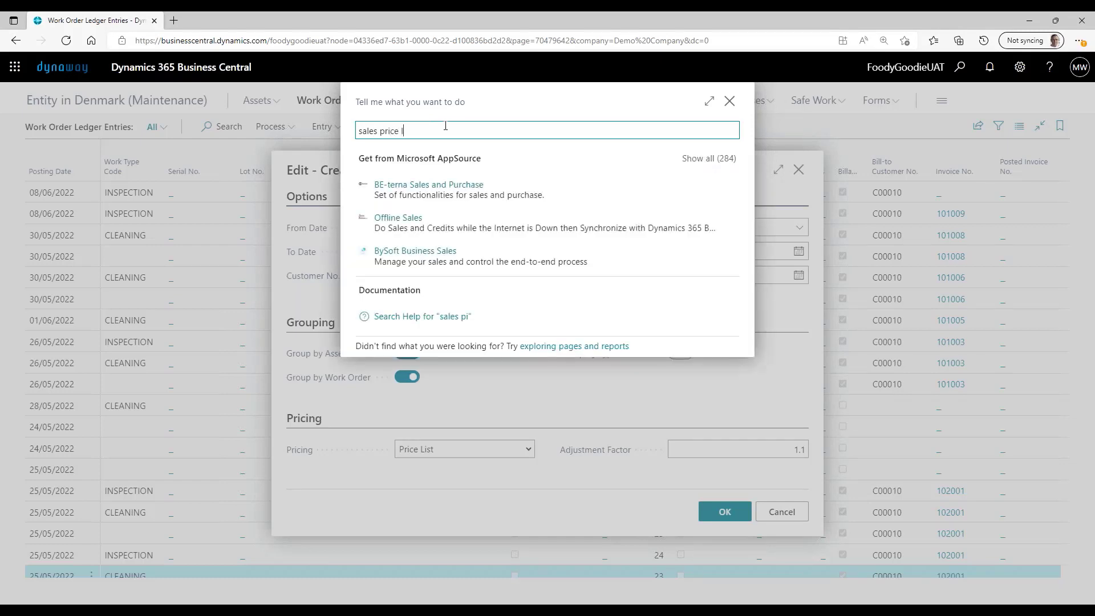
pyautogui.write('list')
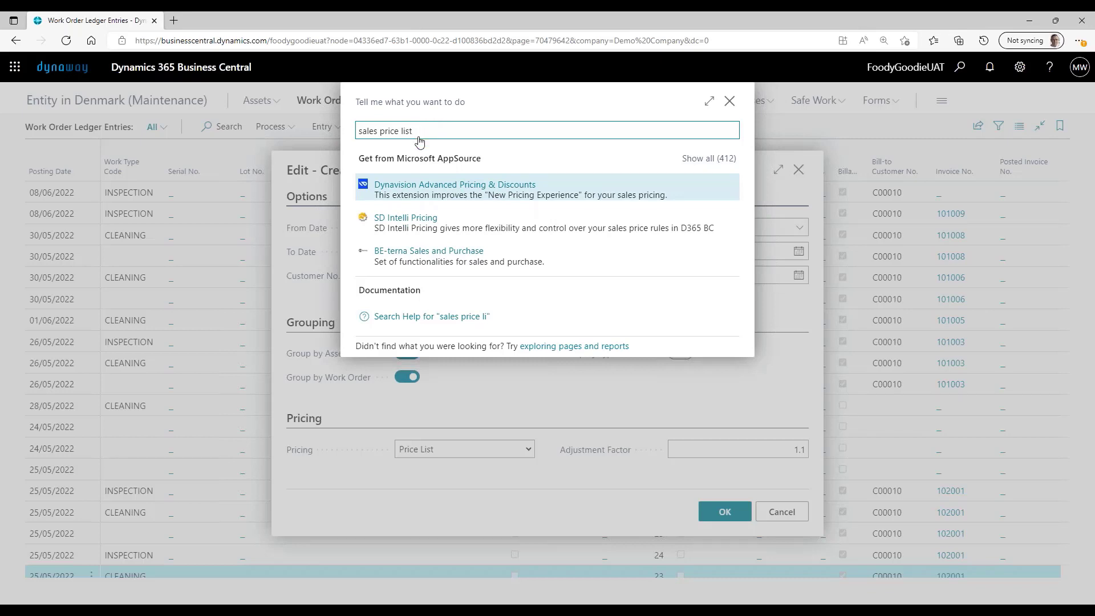
pyautogui.press('Return')
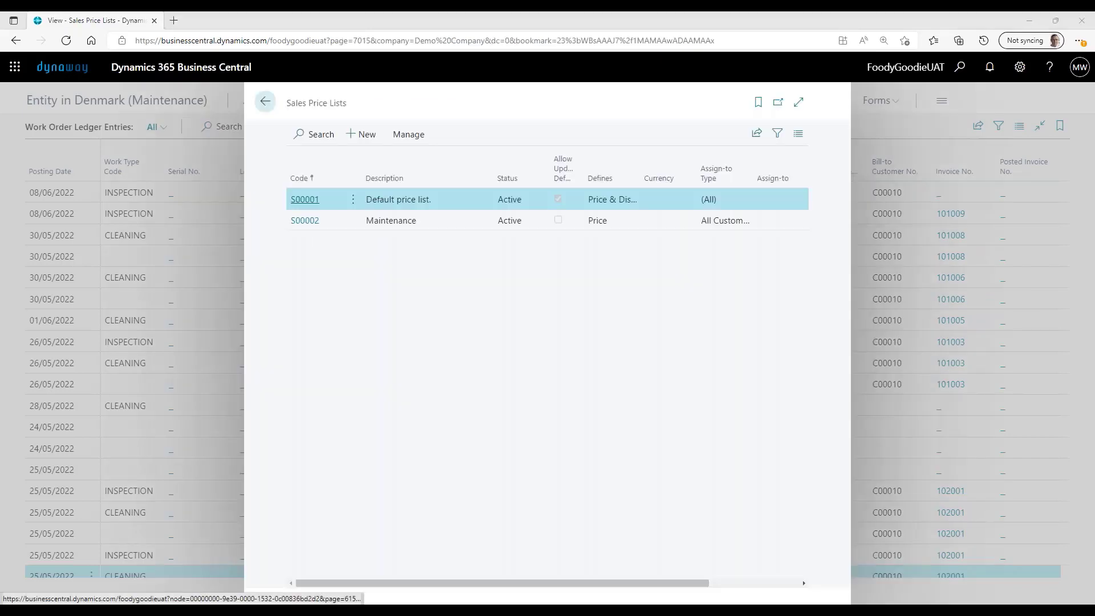
# - Open the Maintenance price list S00002, review the unit prices of its item and resource lines, and close the price lists
pyautogui.click(302, 222)
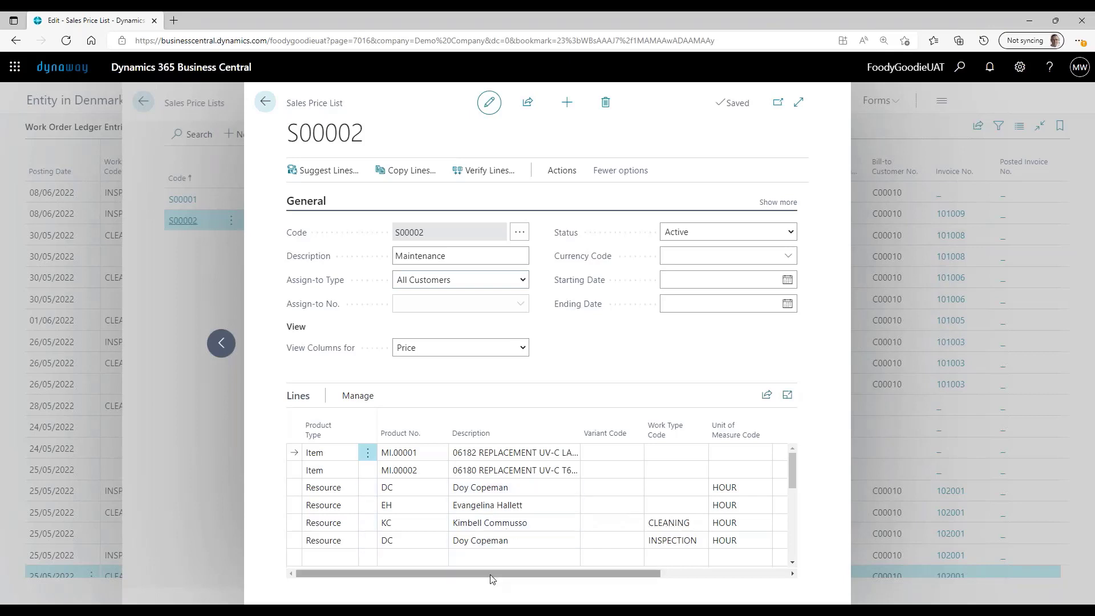
pyautogui.moveTo(491, 574); pyautogui.dragTo(429, 572)
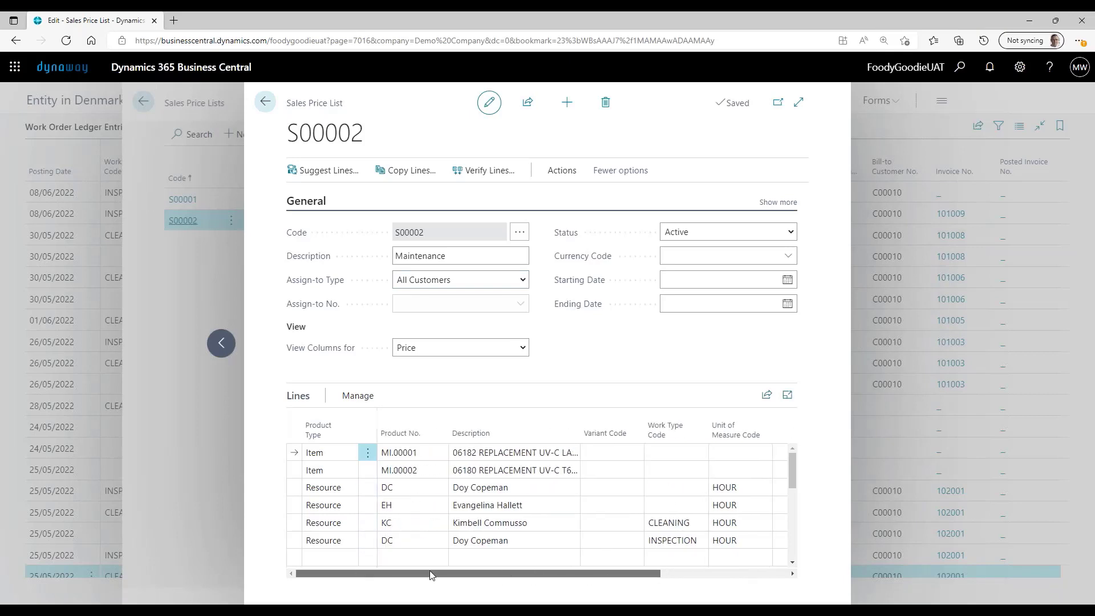
pyautogui.moveTo(616, 573); pyautogui.dragTo(755, 573)
pyautogui.click(700, 545)
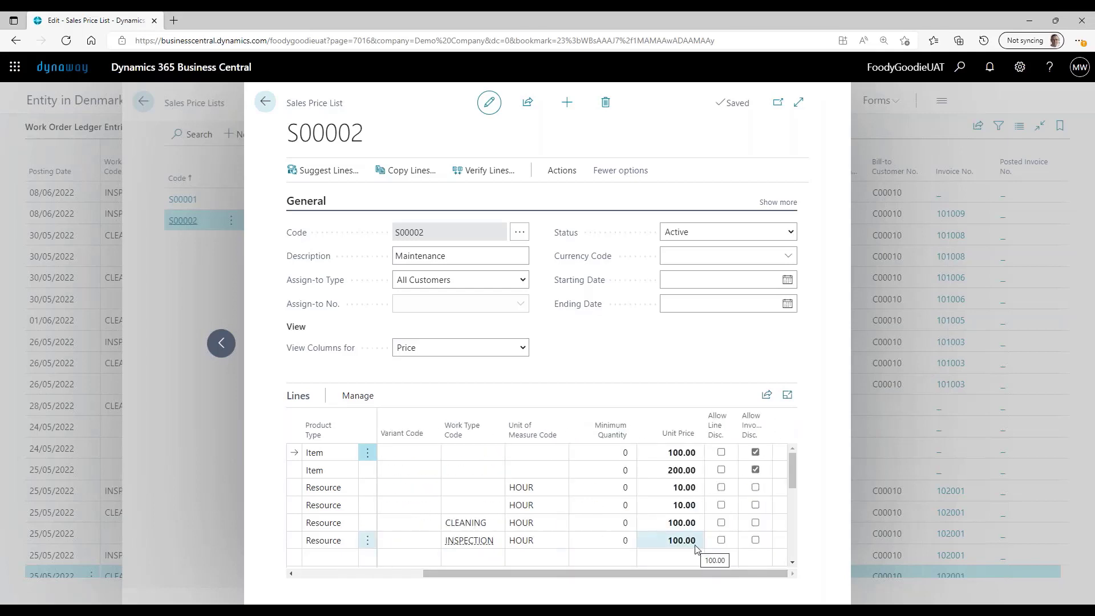
pyautogui.click(266, 102)
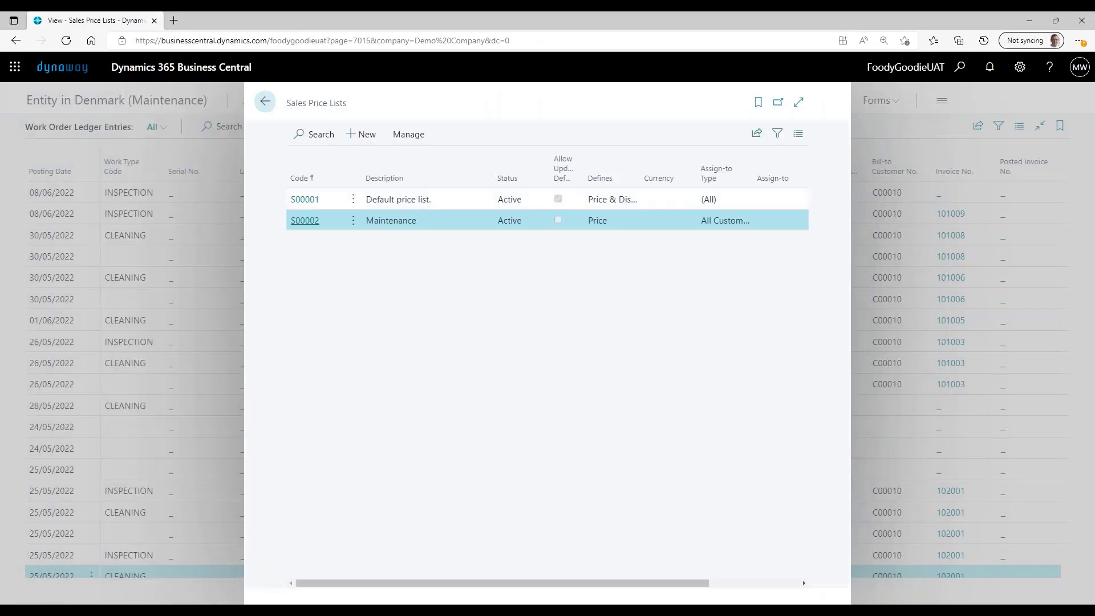
pyautogui.click(265, 102)
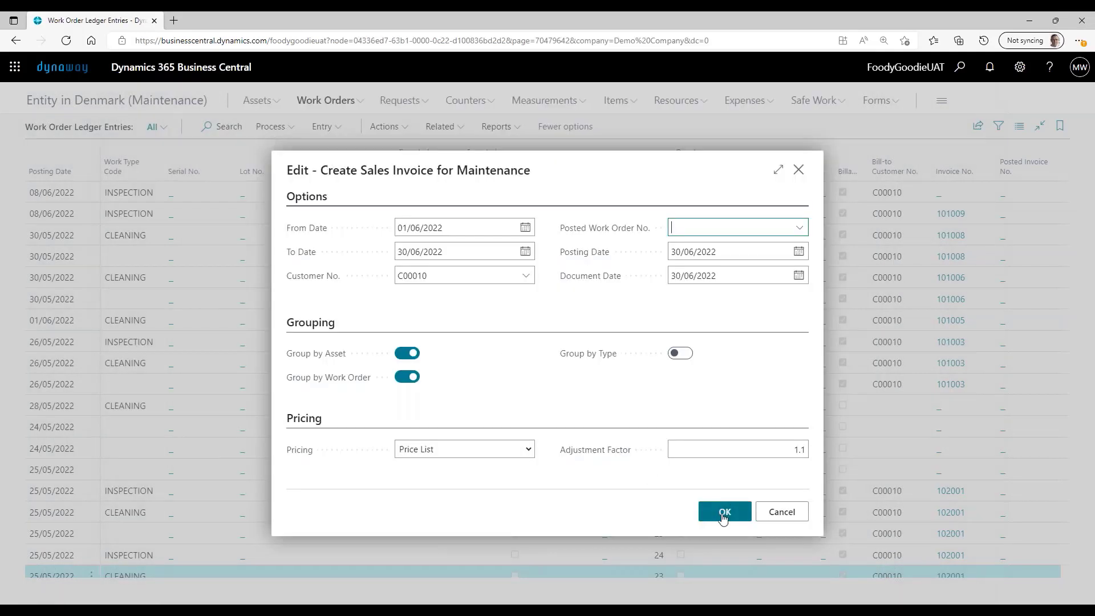
# - Create the sales document with the chosen invoice options and check the account and unit price on its G/L account line
pyautogui.click(724, 516)
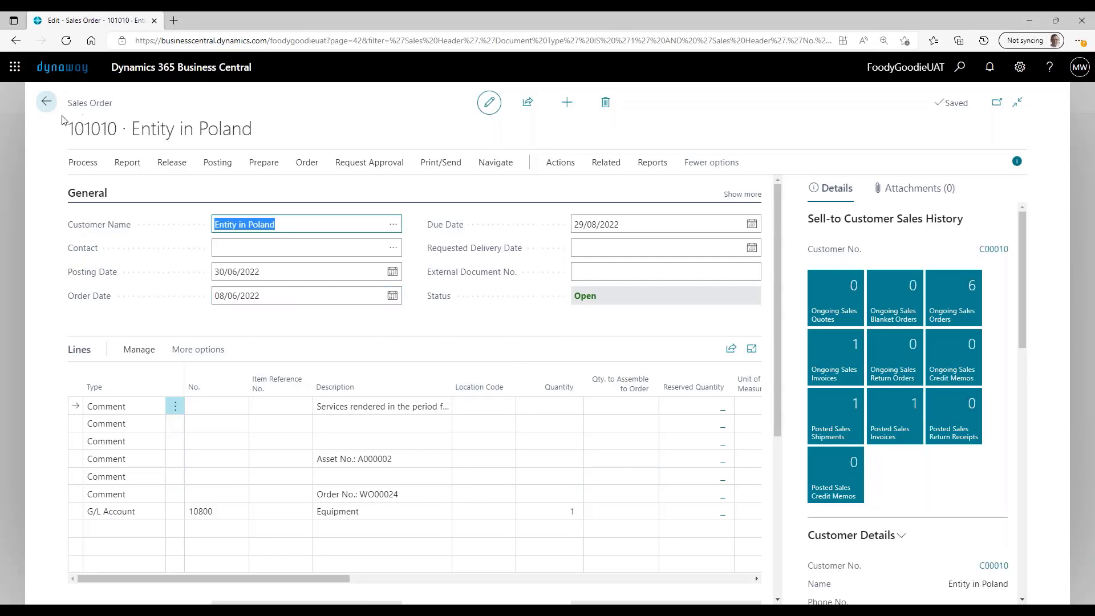
pyautogui.moveTo(66, 107); pyautogui.dragTo(147, 117)
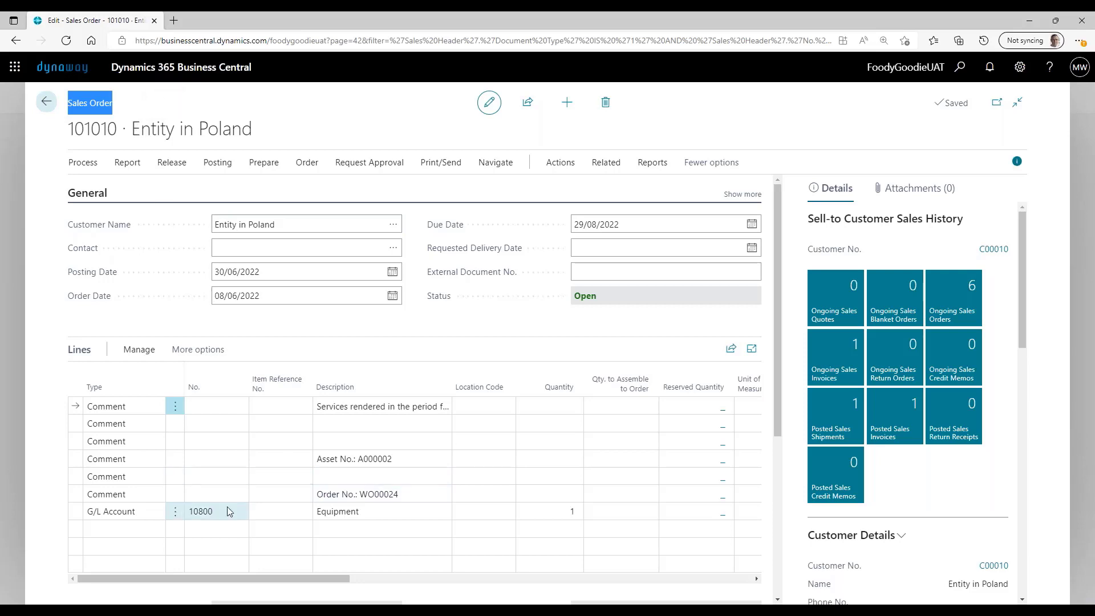
pyautogui.click(209, 512)
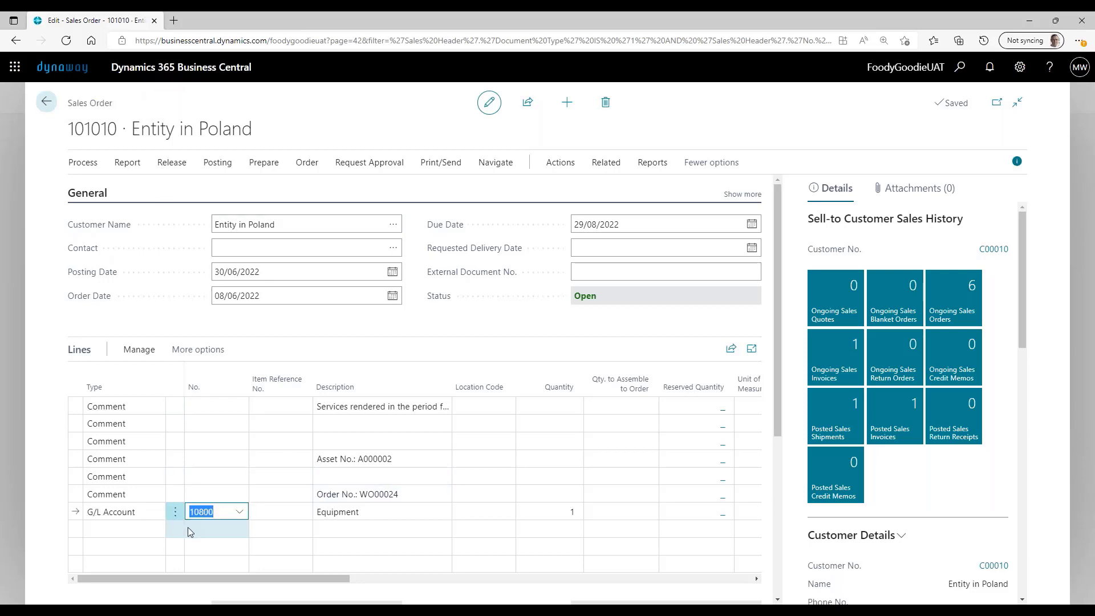
pyautogui.moveTo(323, 576); pyautogui.dragTo(426, 576)
pyautogui.click(554, 506)
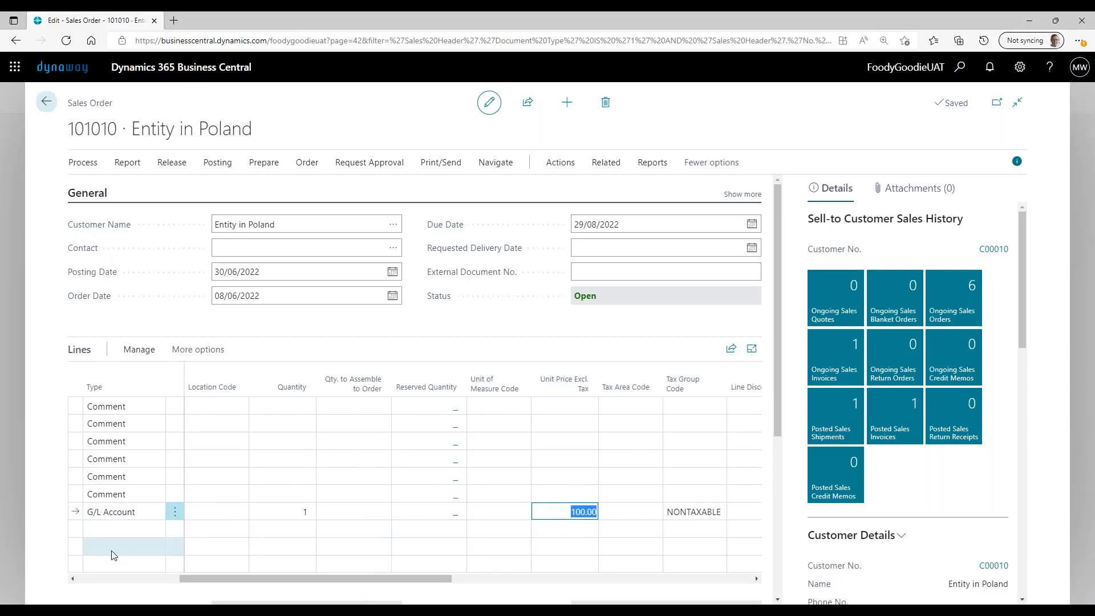
# - Show the maintenance details behind the Equipment G/L account line, review cost and amount, and close the list
pyautogui.click(175, 512)
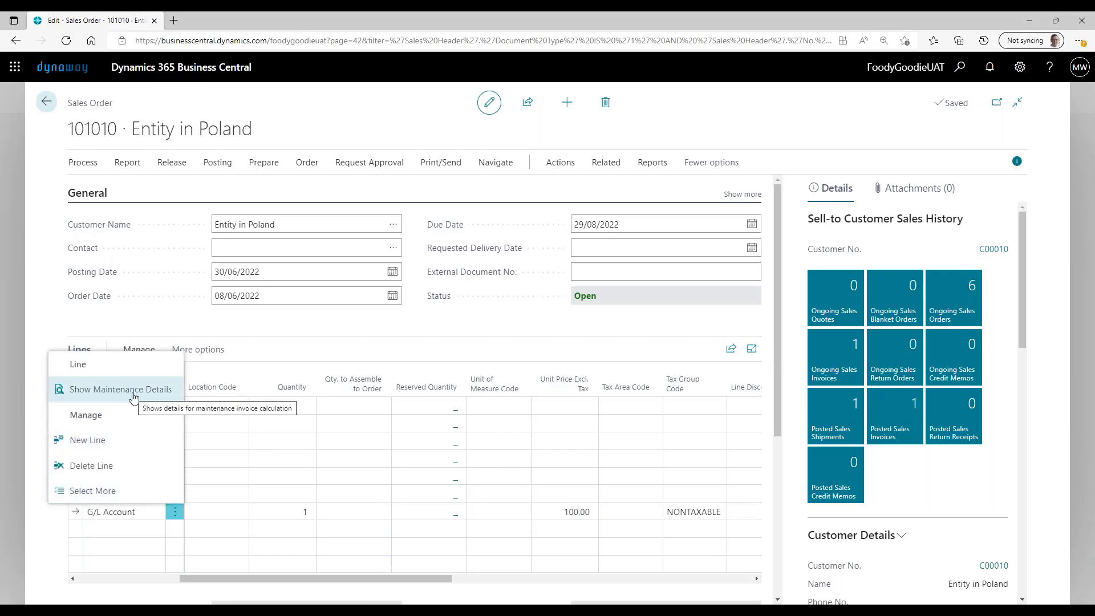
pyautogui.click(141, 395)
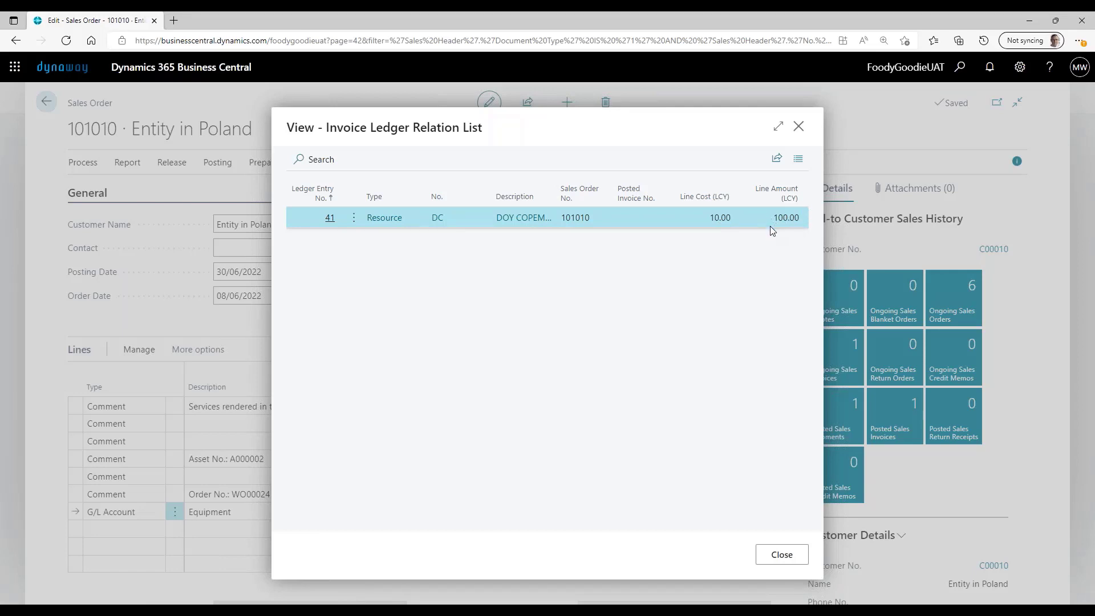
pyautogui.click(764, 562)
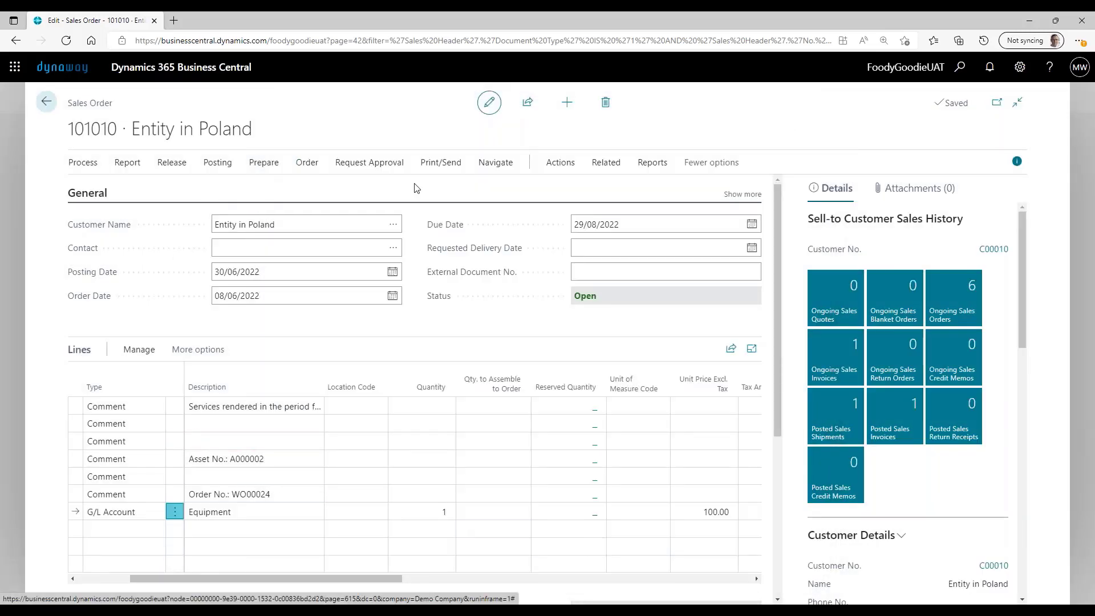
# - Send sales order 101010 to the partner company as an intercompany sales order
pyautogui.click(561, 166)
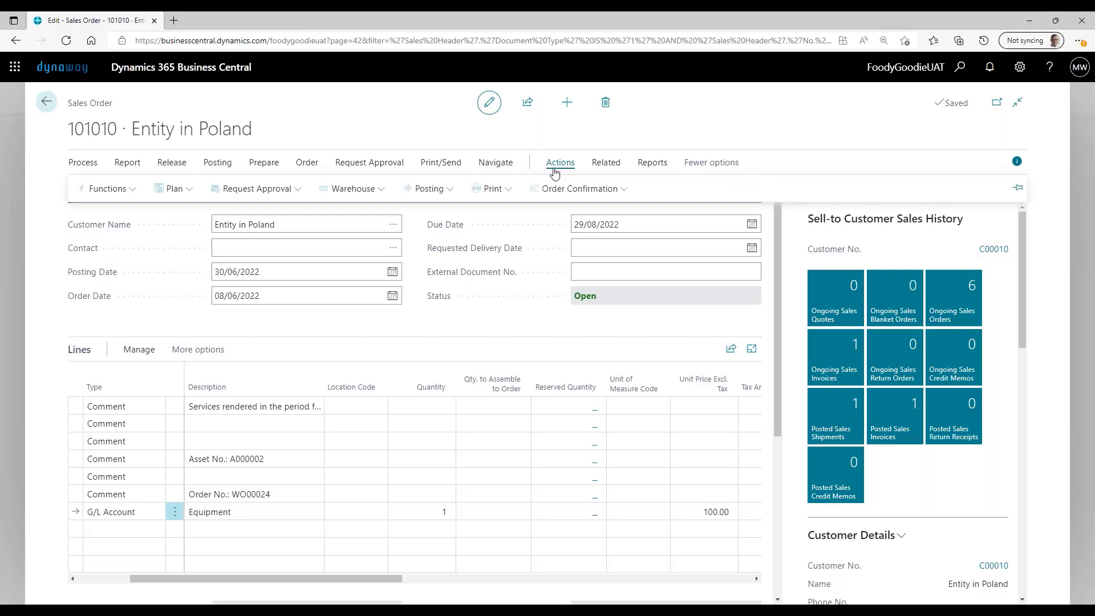
pyautogui.click(135, 197)
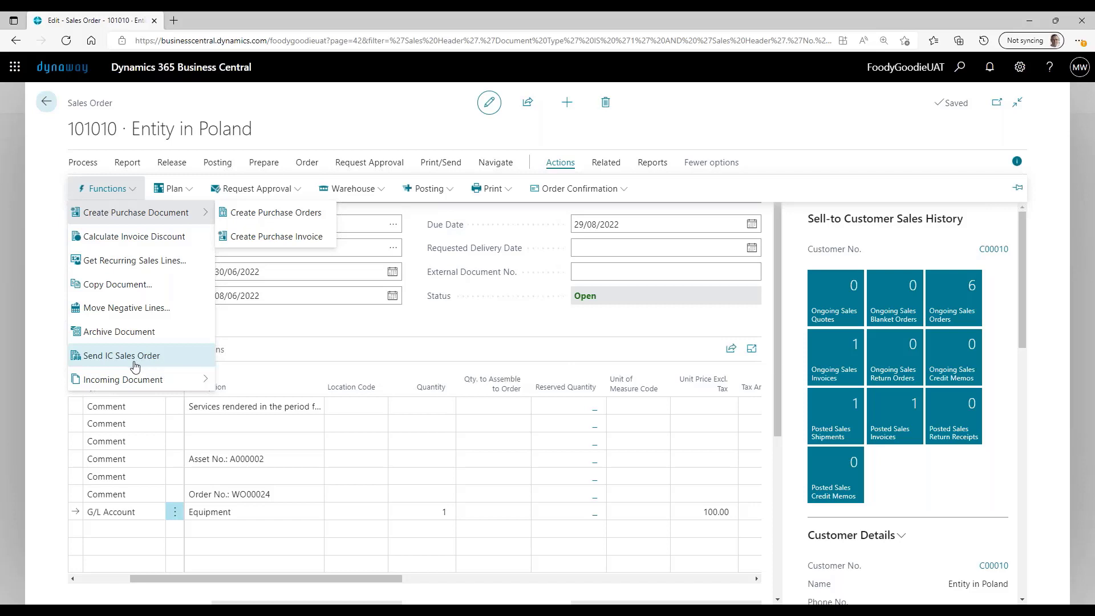
pyautogui.click(113, 359)
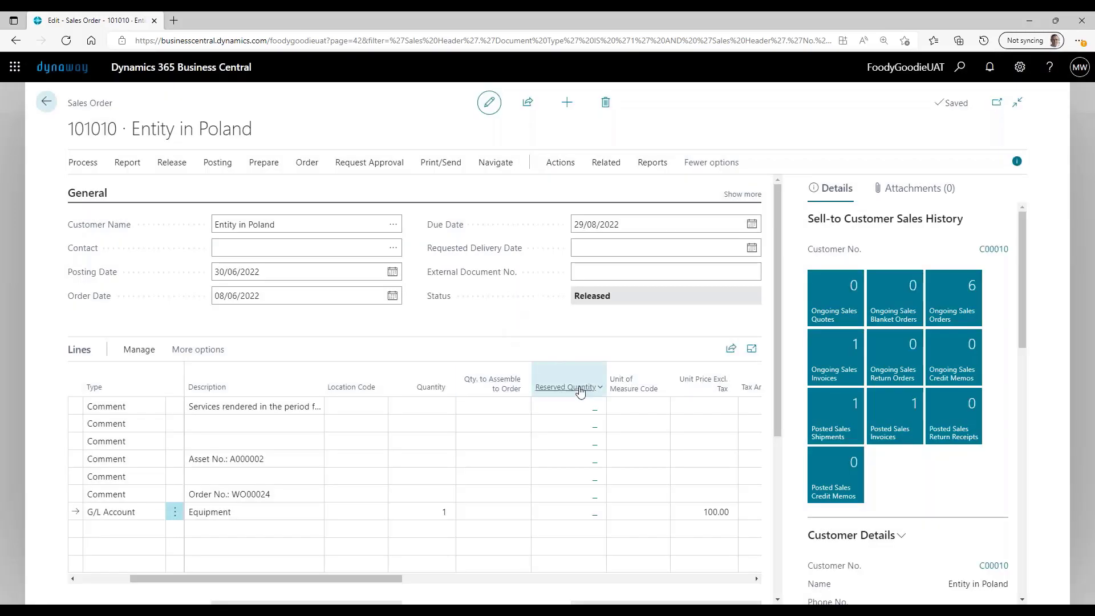
# - Switch the active company to Entity in Poland (Finance) and sign back in with the account already in use
pyautogui.click(1020, 67)
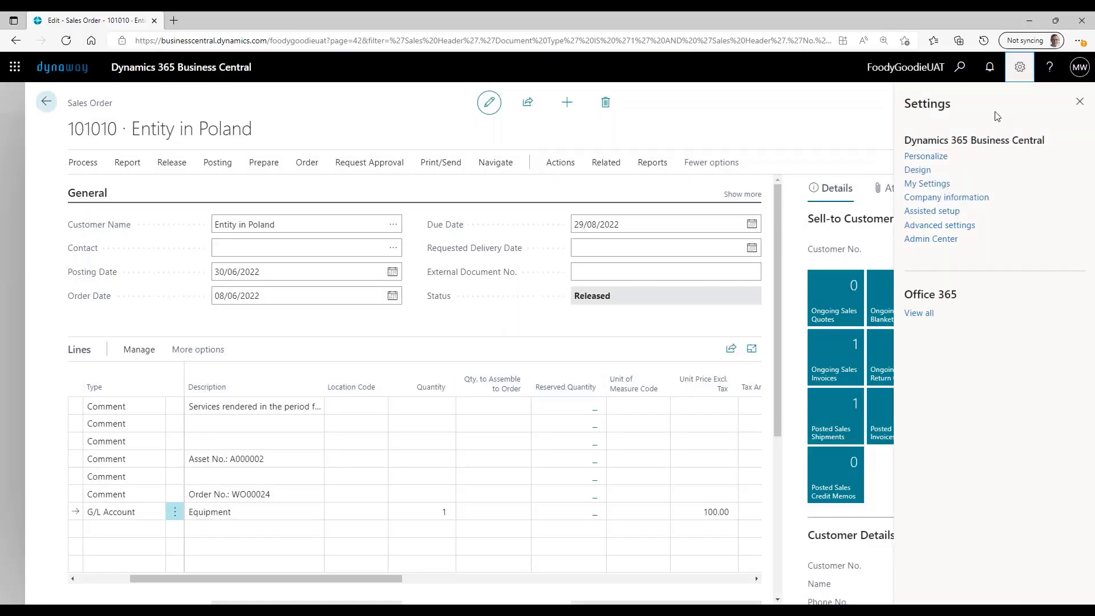
pyautogui.click(940, 184)
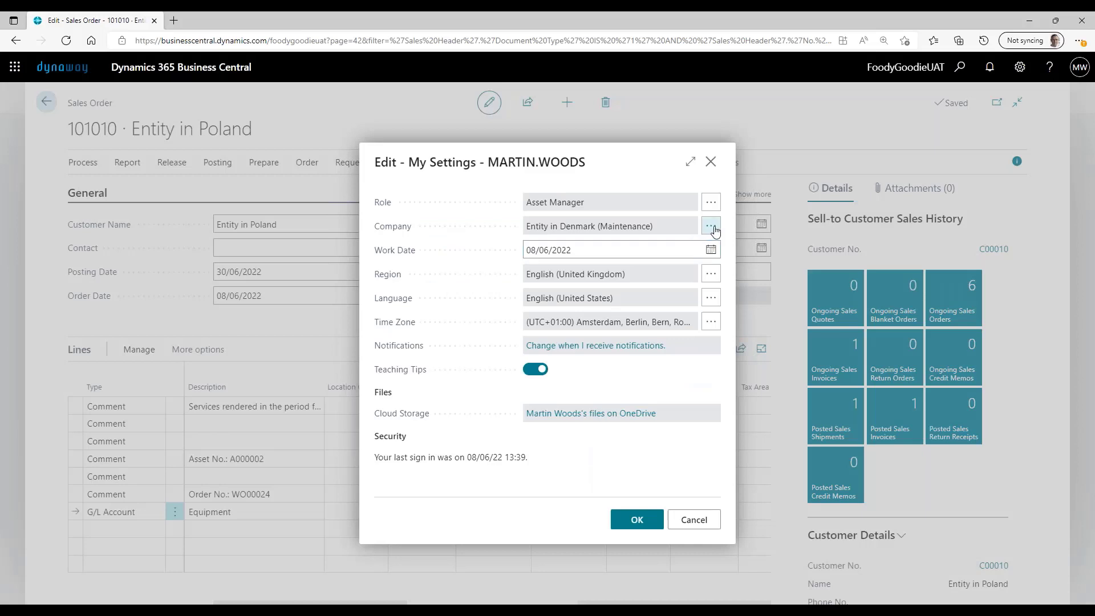
pyautogui.click(712, 229)
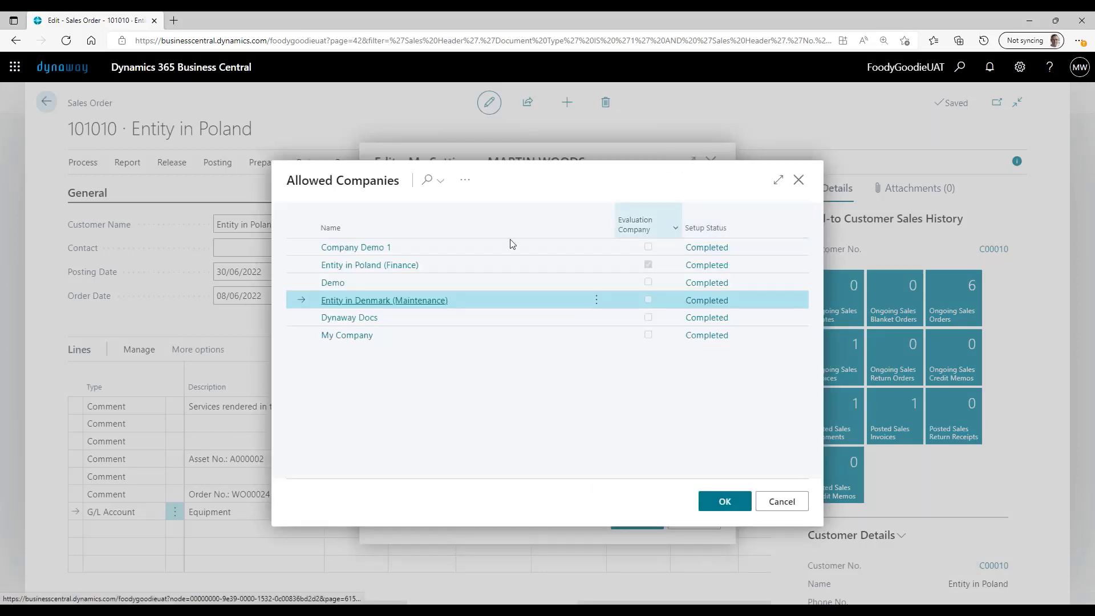
pyautogui.click(403, 272)
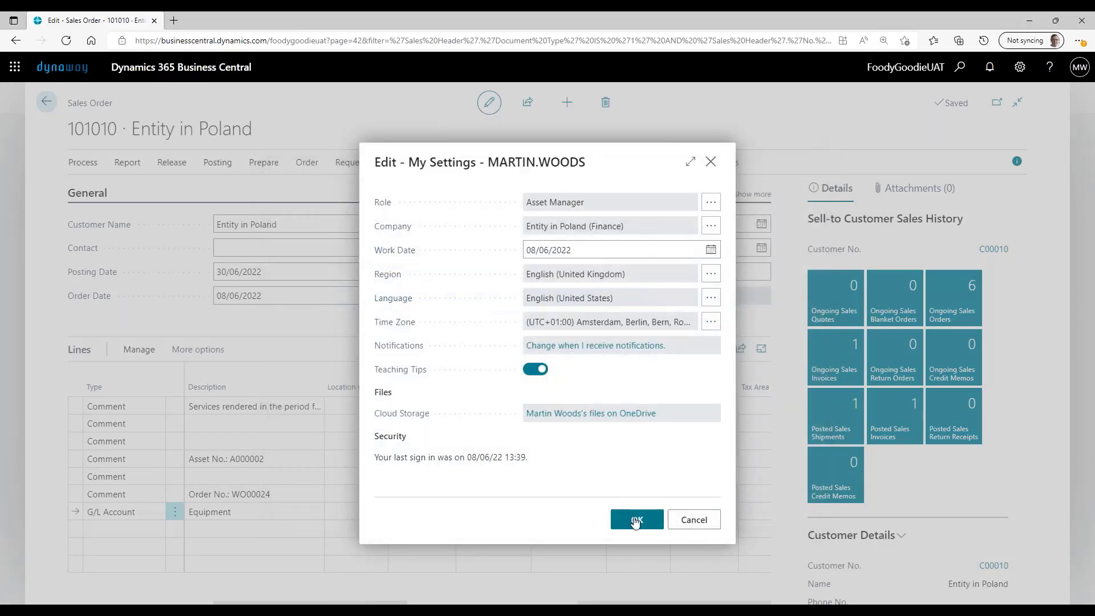
pyautogui.click(635, 520)
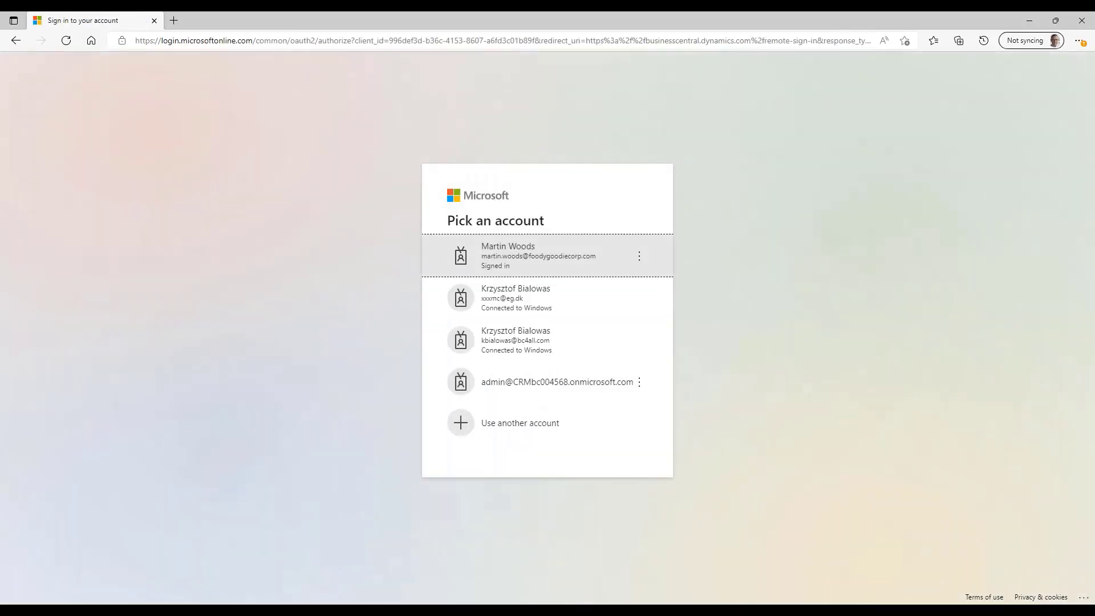
pyautogui.click(530, 262)
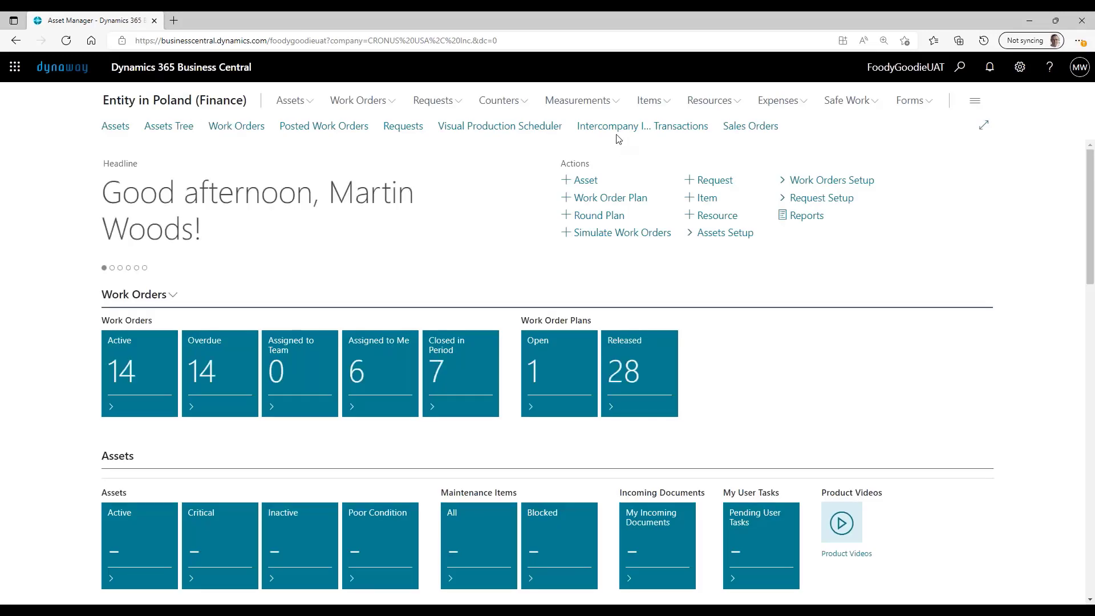
# - Open the details of intercompany inbox transaction 10 for document 101010 and review its asset and work order lines
pyautogui.click(622, 131)
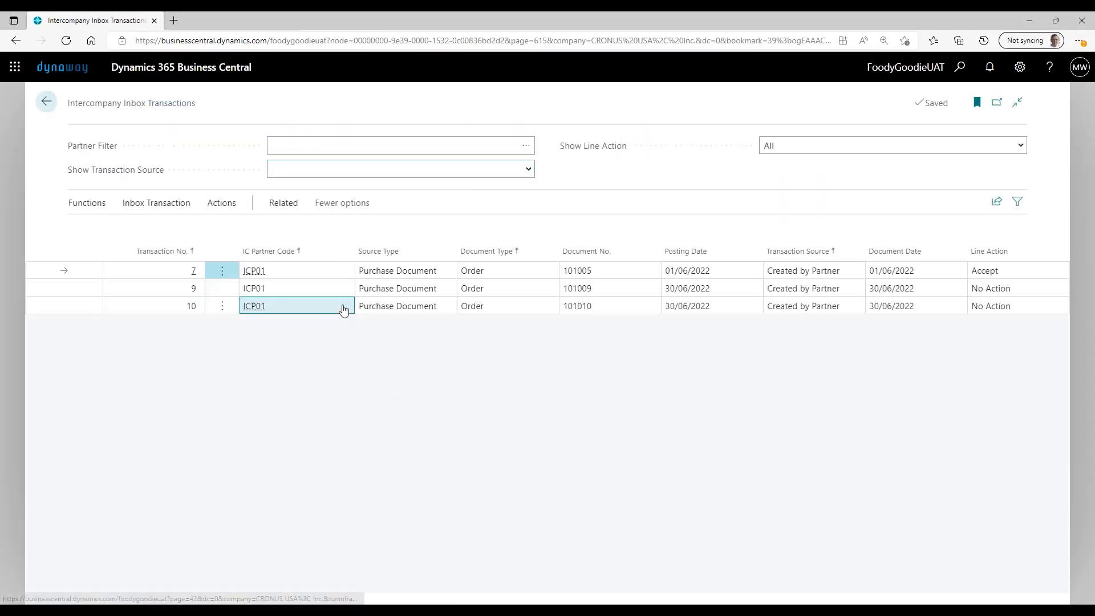
pyautogui.click(344, 309)
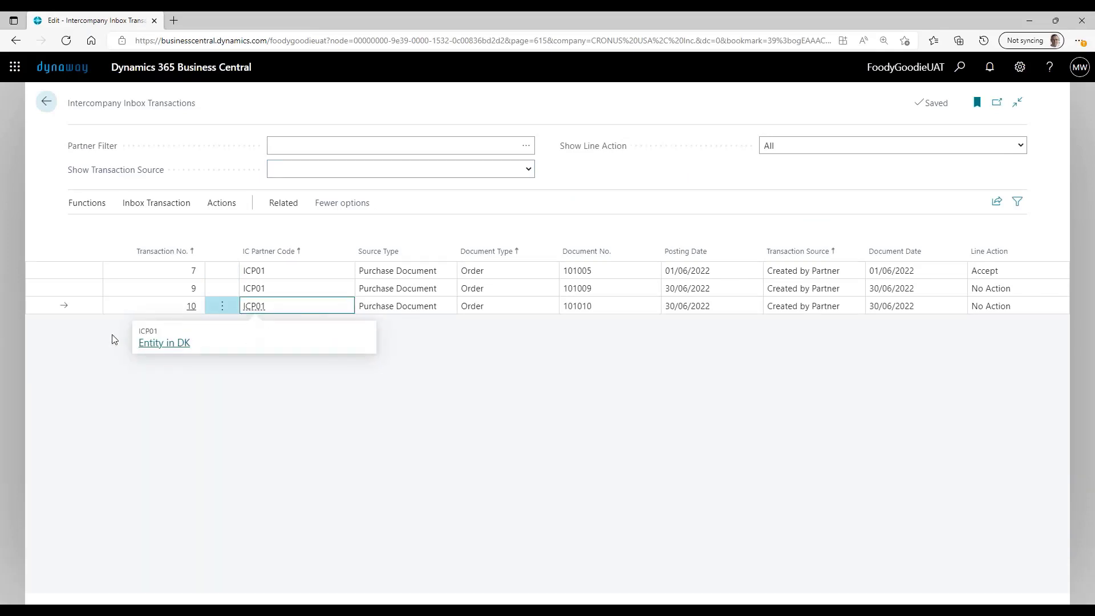
pyautogui.click(274, 206)
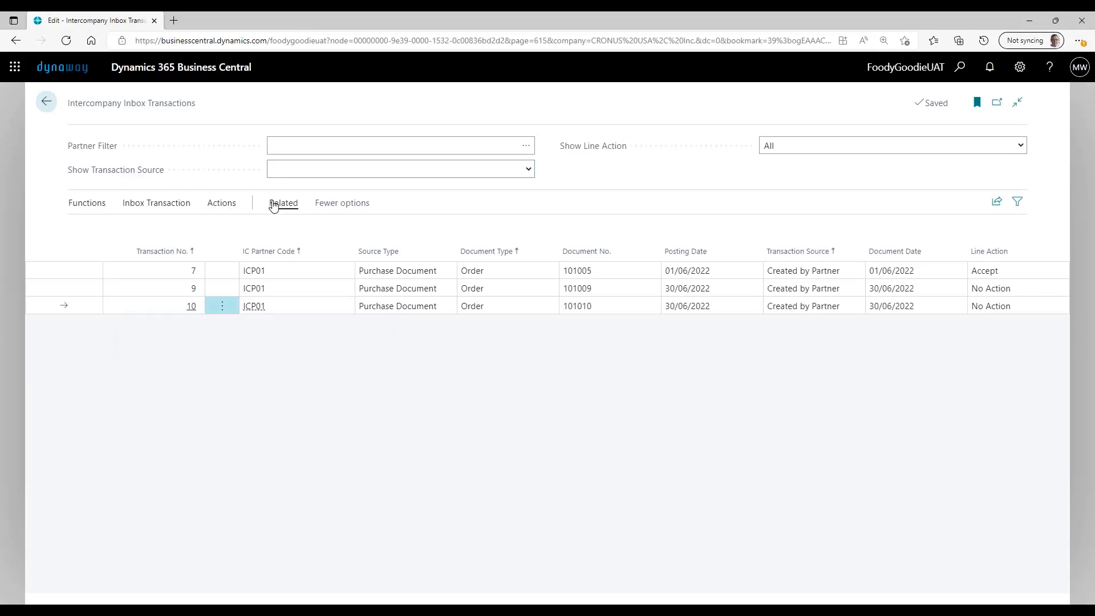
pyautogui.click(150, 203)
pyautogui.click(93, 231)
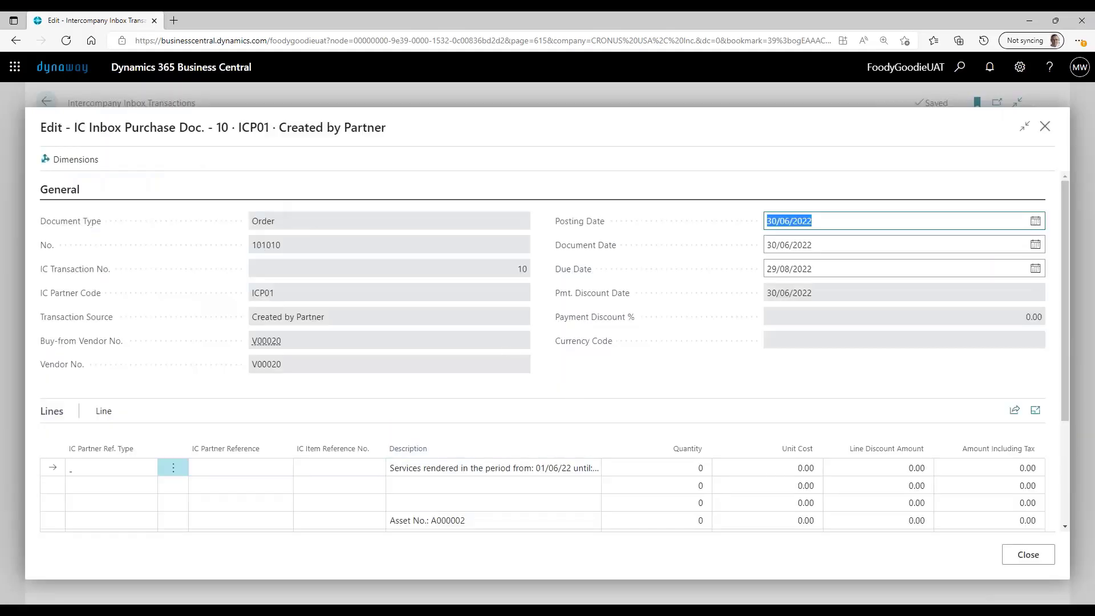
pyautogui.scroll(-3, 583, 399)
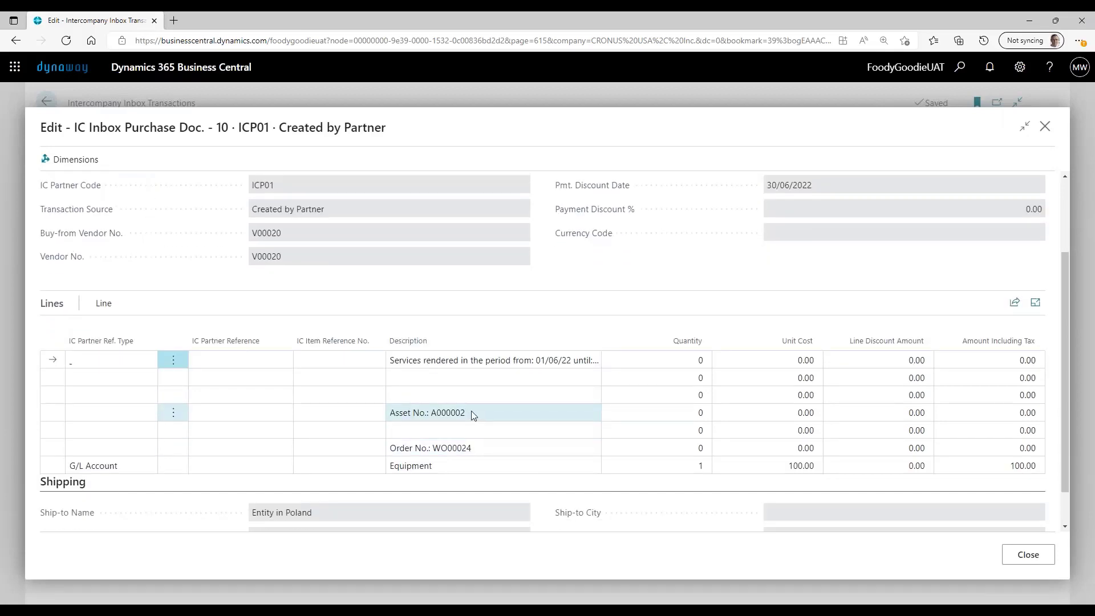
pyautogui.click(472, 414)
pyautogui.click(501, 442)
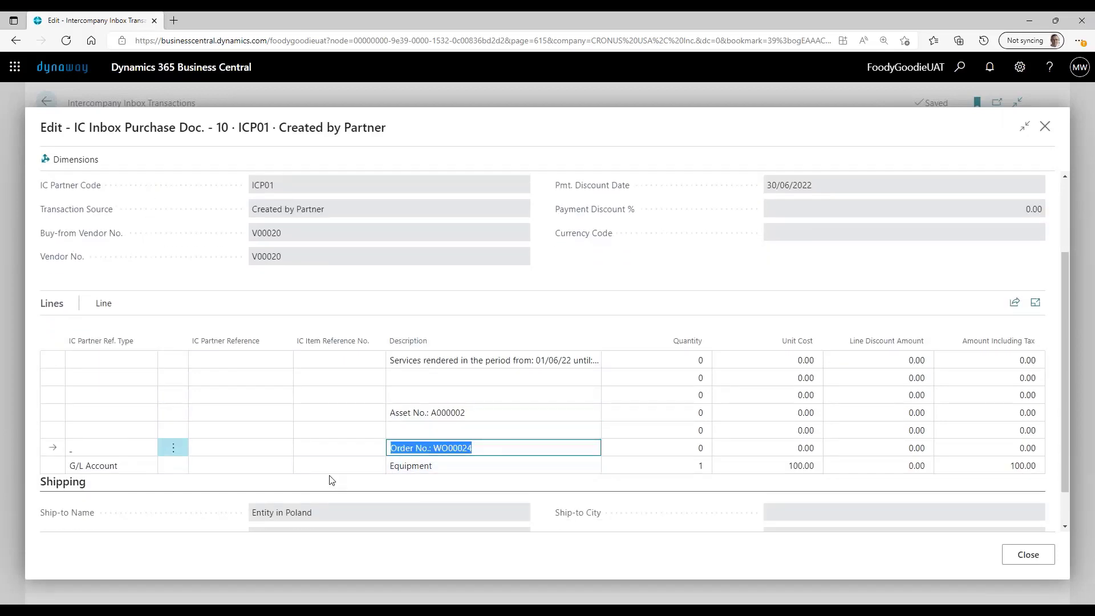
# - Set the IC Partner Reference of the Equipment G/L Account line to 10800
pyautogui.click(226, 460)
pyautogui.click(283, 466)
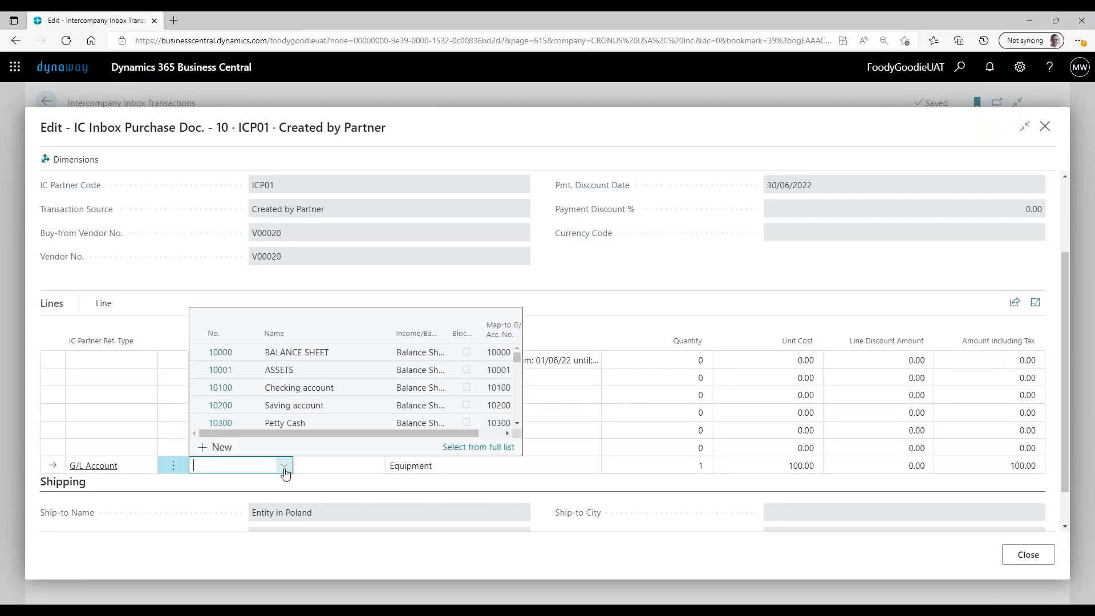
pyautogui.scroll(-4, 239, 411)
pyautogui.scroll(-5, 246, 403)
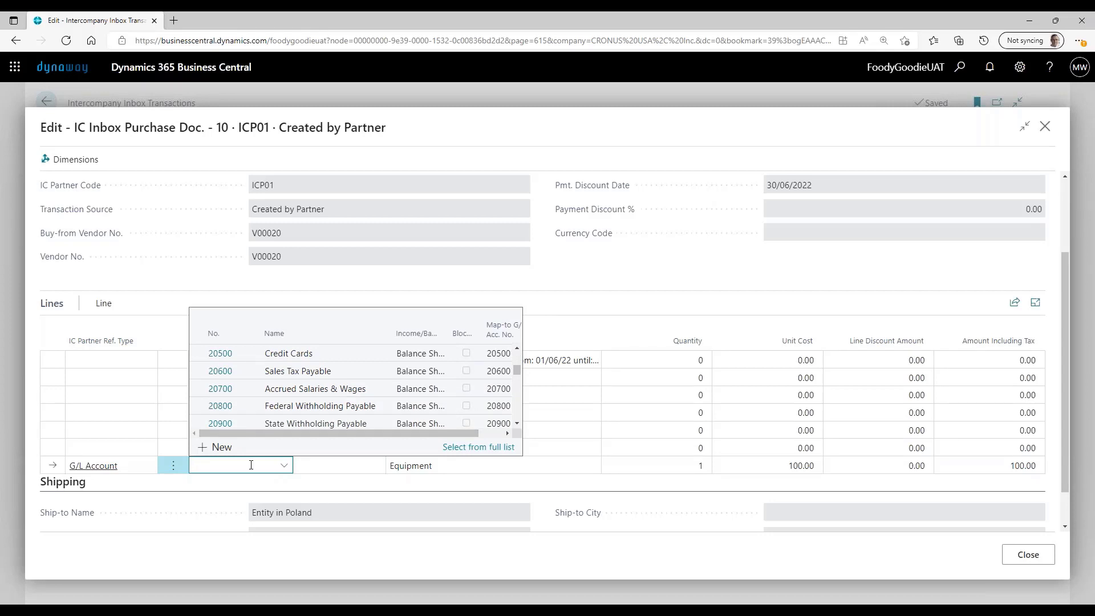
pyautogui.write('10800')
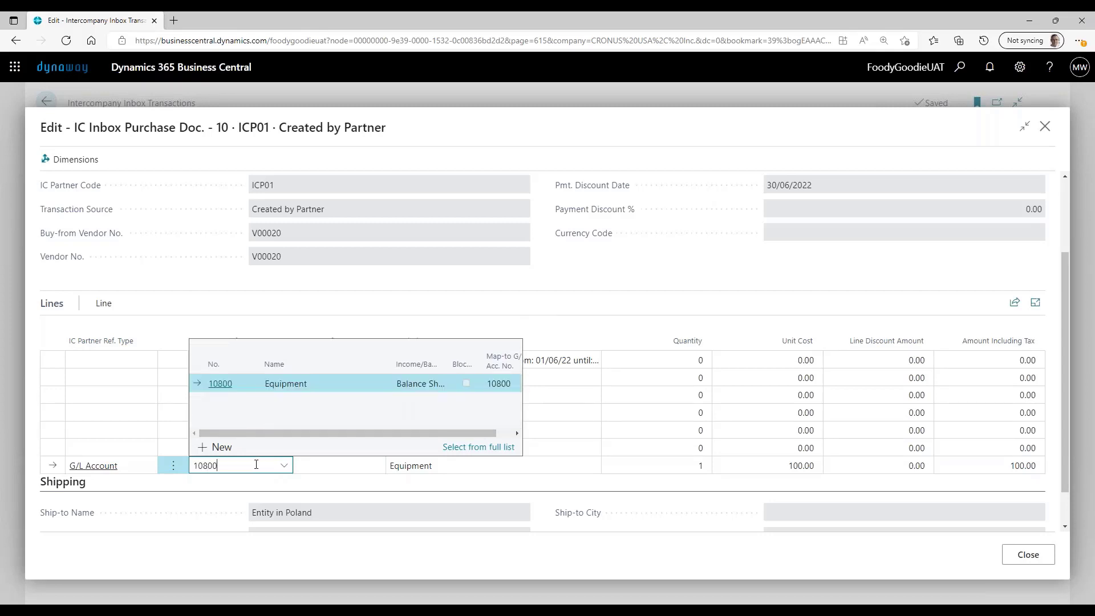
pyautogui.press('Tab')
# - Copy the partner reference 10800 into the IC Item Reference No. of the same Equipment line
pyautogui.click(231, 467)
pyautogui.hotkey('ctrl', 'c')
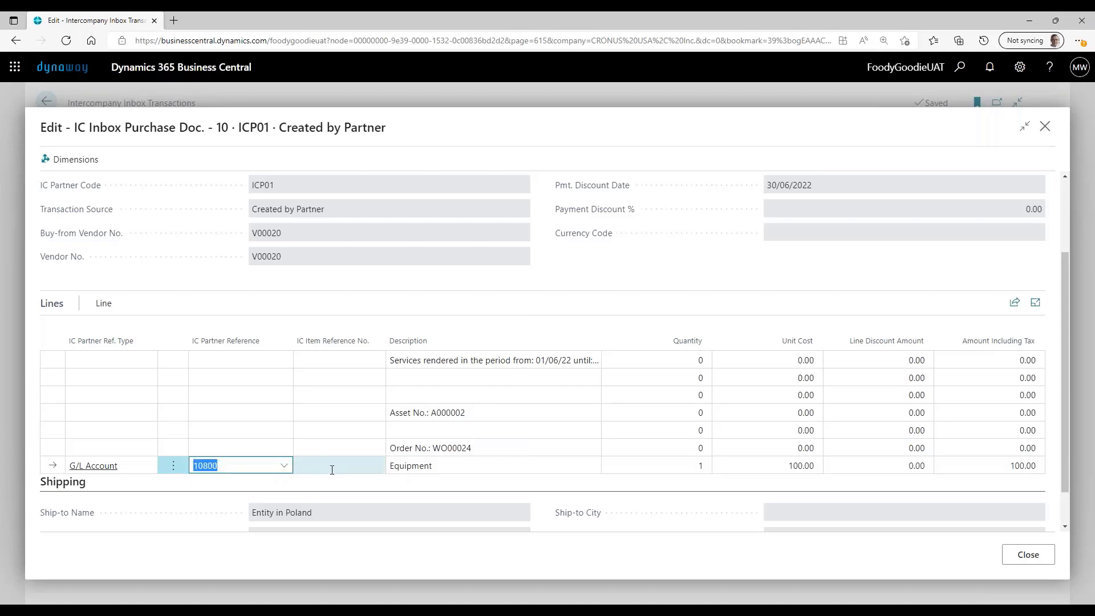
pyautogui.click(331, 467)
pyautogui.hotkey('ctrl', 'v')
pyautogui.press('Tab')
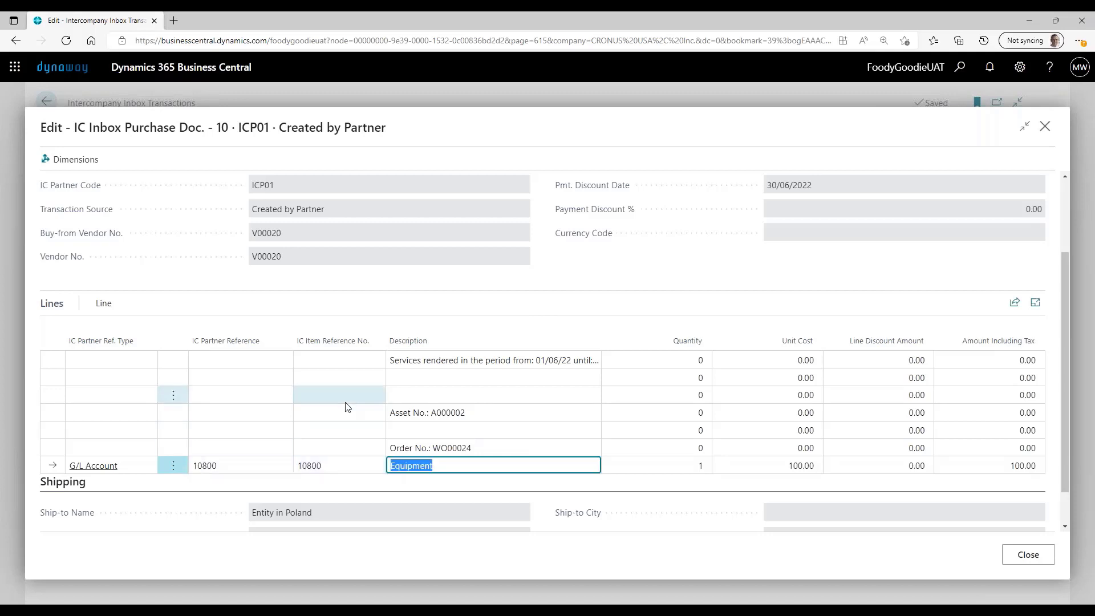
# - Close the inbox purchase document and accept intercompany inbox transaction 10
pyautogui.click(1029, 554)
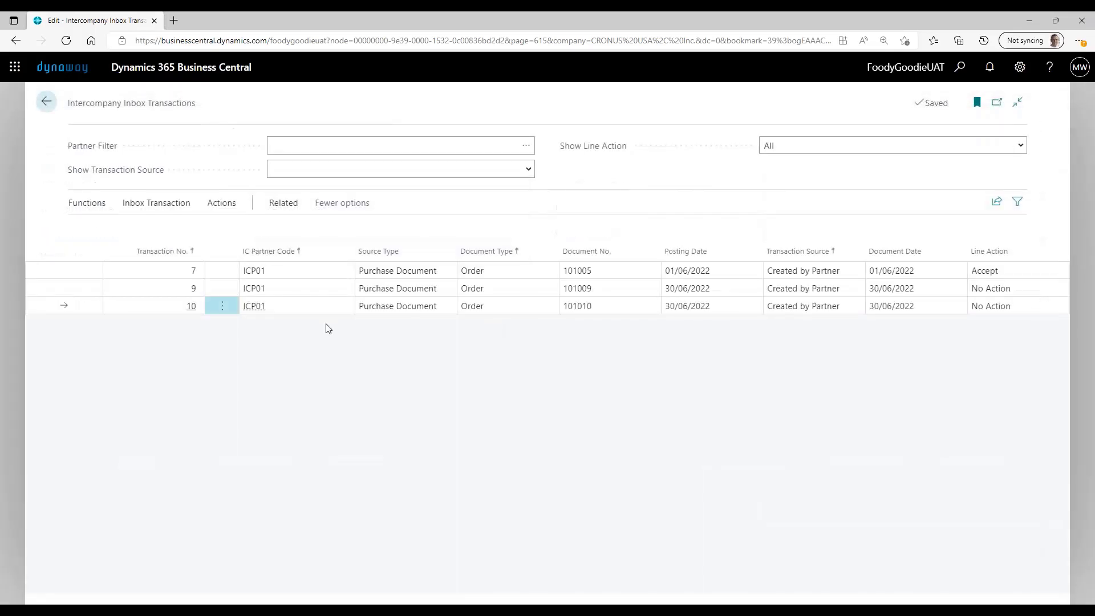
pyautogui.click(222, 307)
pyautogui.click(209, 380)
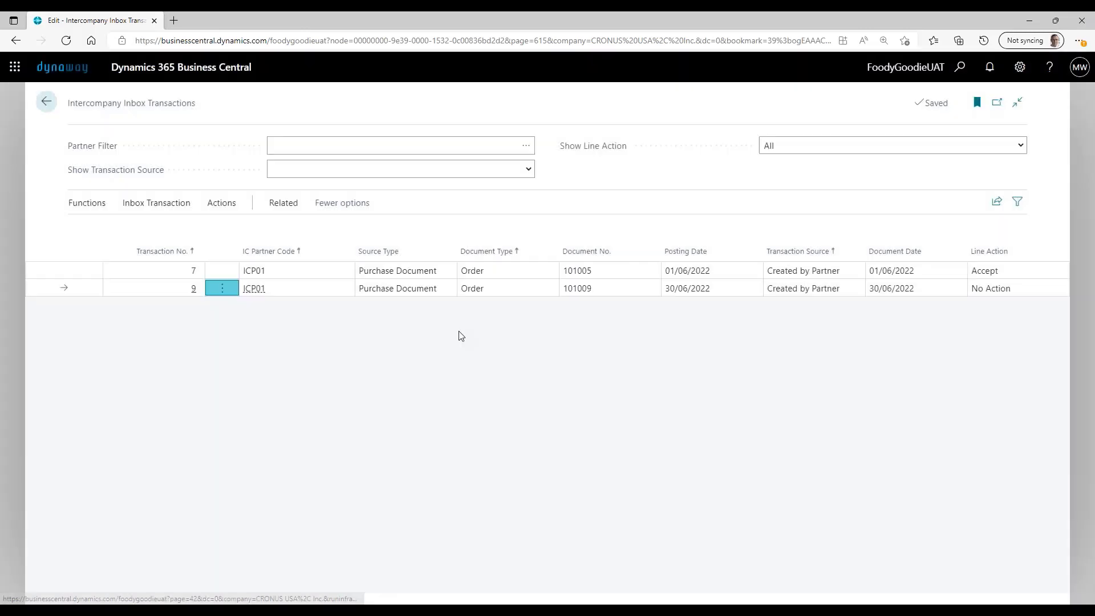
# - Find the Purchase Orders list and open the Entity in DK order dated 30/06/2022
pyautogui.click(962, 69)
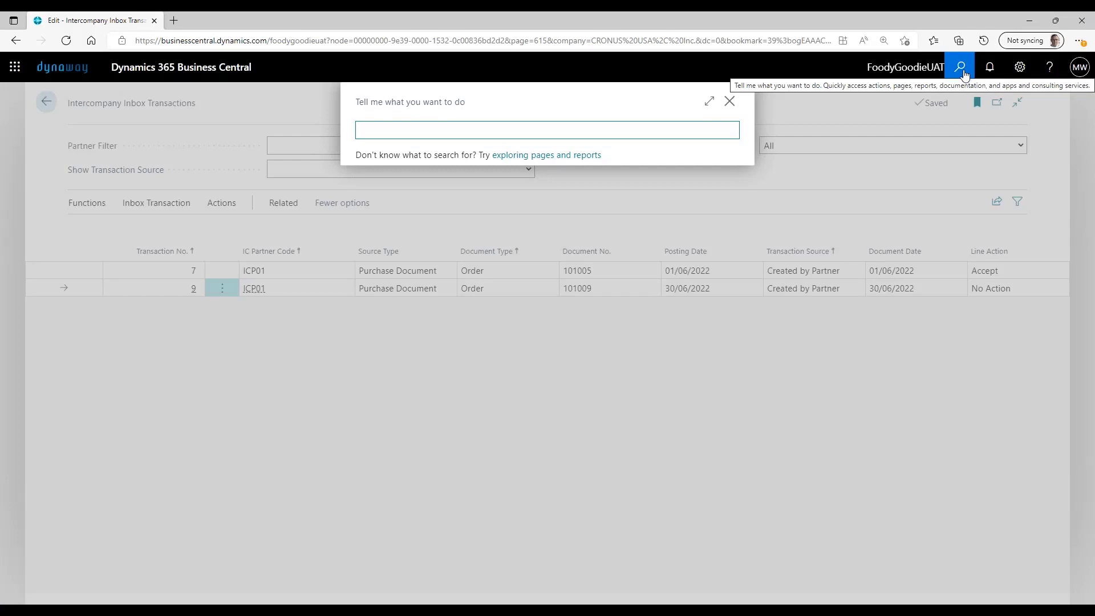
pyautogui.write('purch')
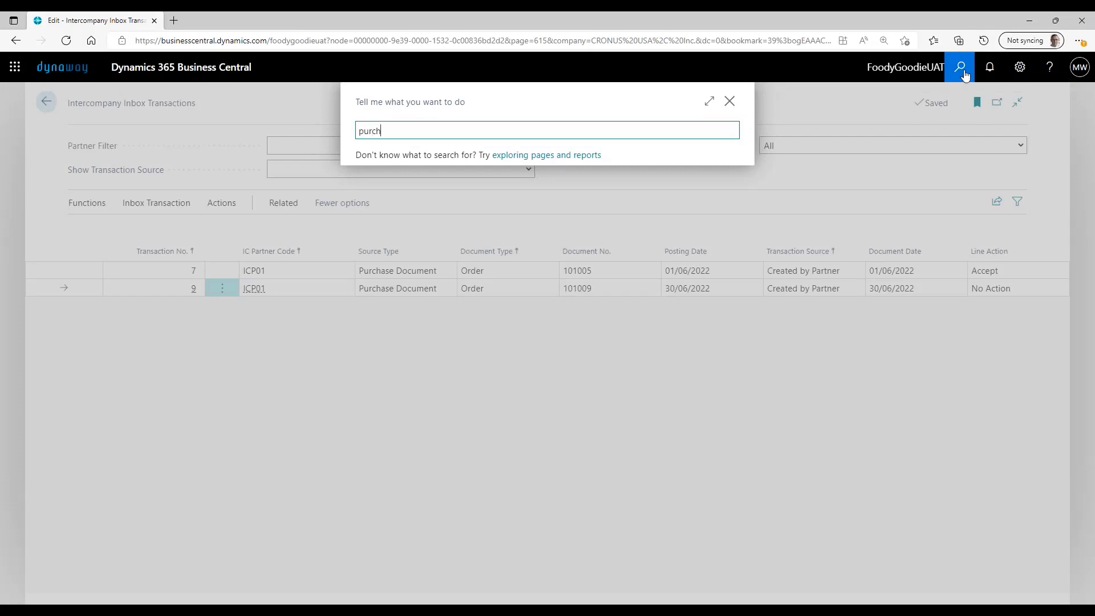
pyautogui.write(' order')
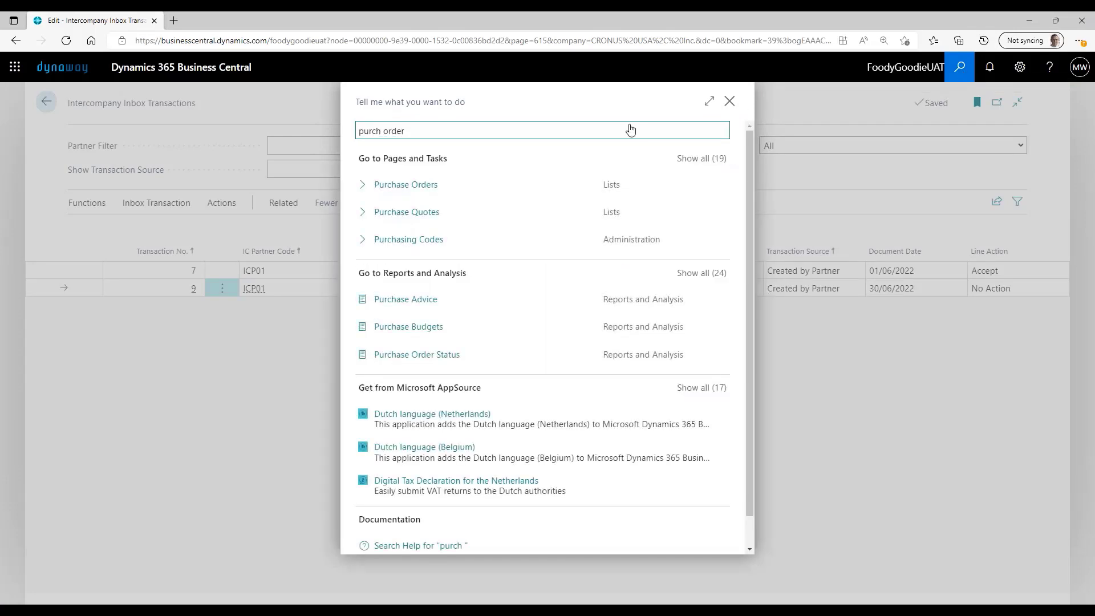
pyautogui.click(428, 184)
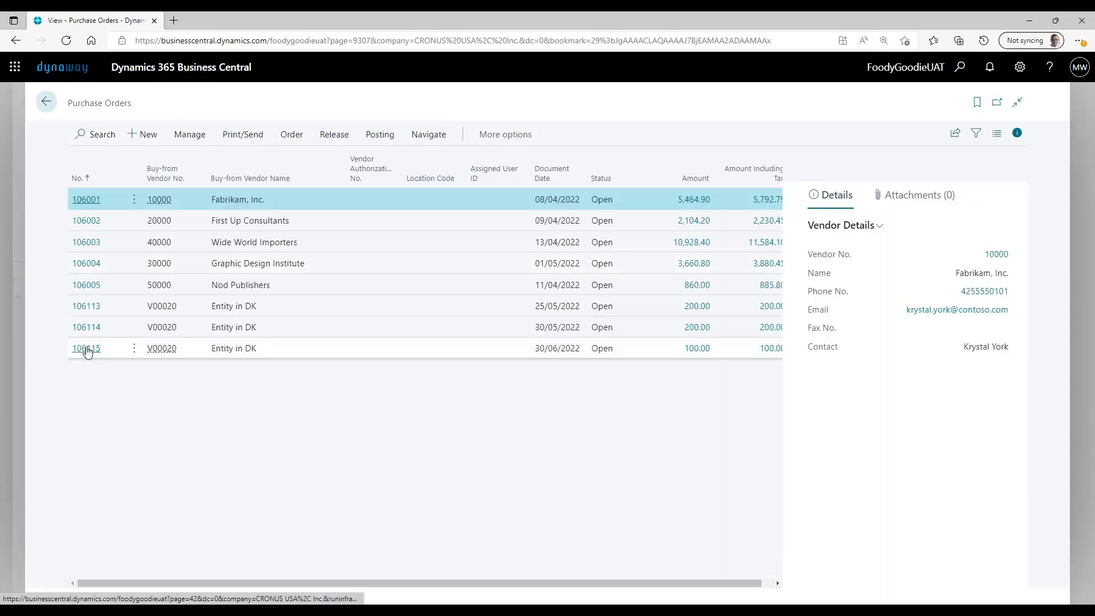
pyautogui.click(87, 350)
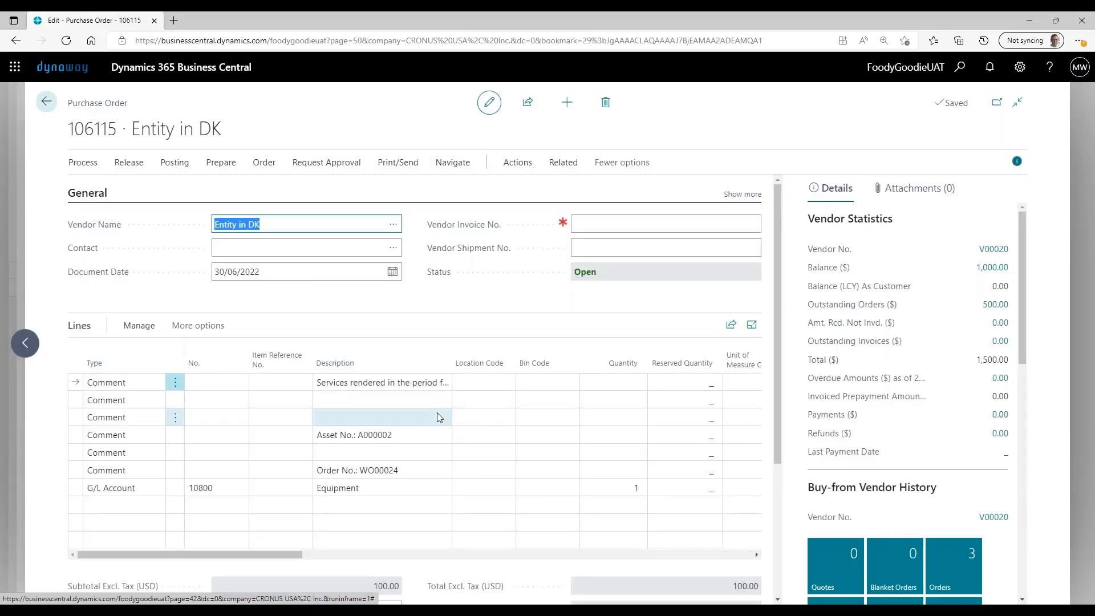
# - Review the asset number and work order number comment lines on the purchase order
pyautogui.click(383, 435)
pyautogui.click(423, 470)
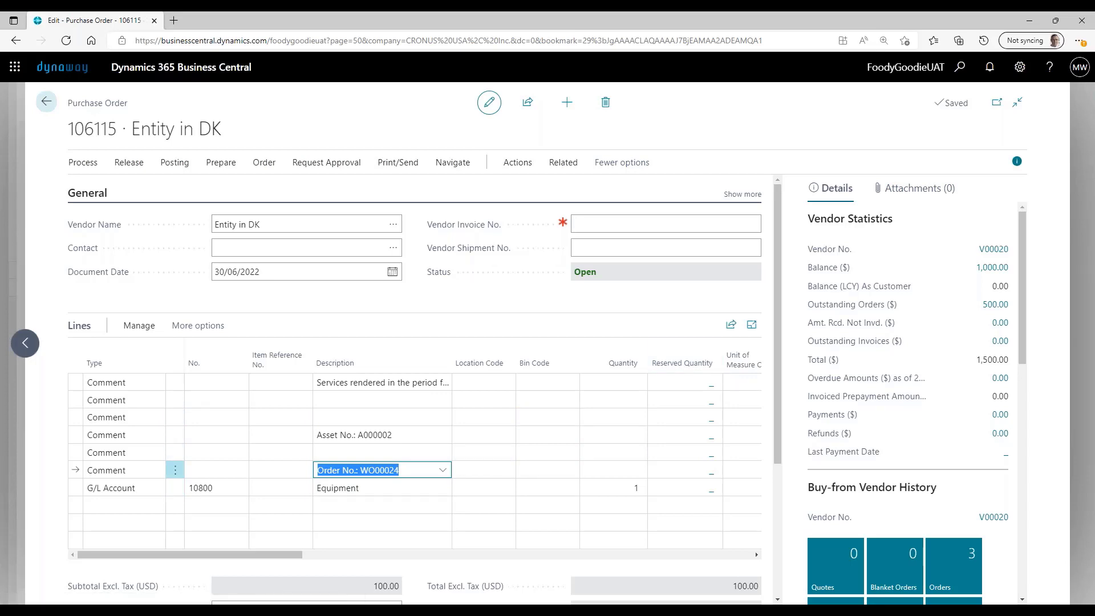
pyautogui.click(1022, 603)
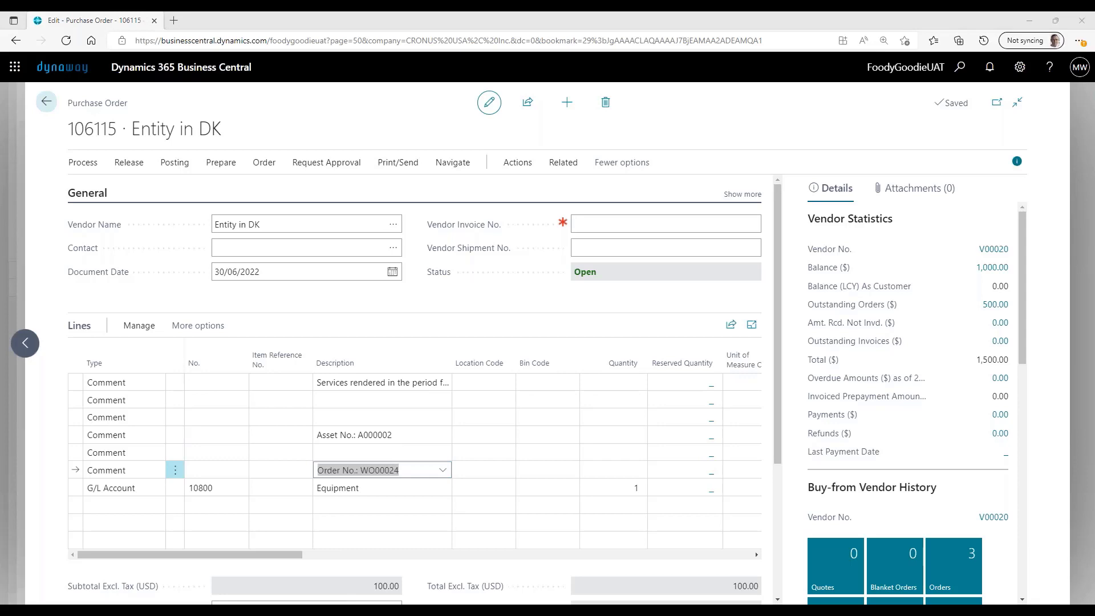